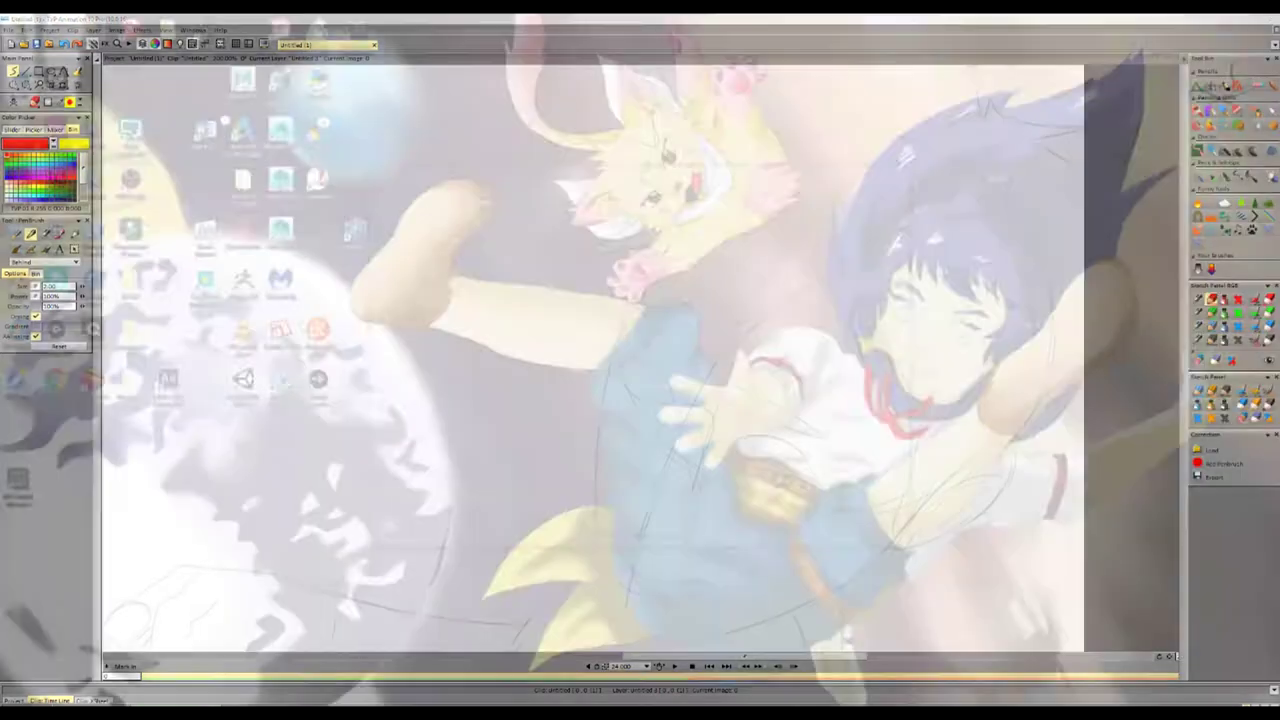
# Collapse the right-side Tool Bin and sketch panels so the canvas fills the window
pyautogui.press('Tab')
# Hatch both eyebrows in red over the grey sketch
pyautogui.moveTo(633, 309); pyautogui.dragTo(668, 368)
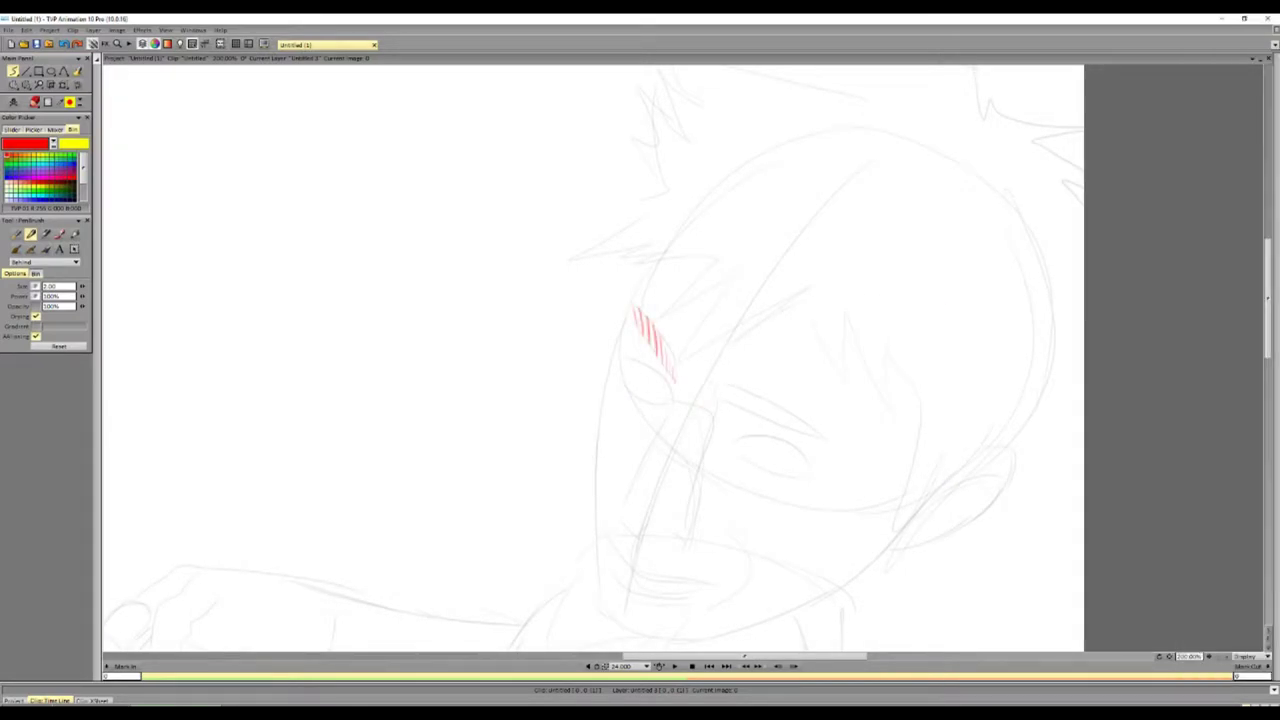
pyautogui.moveTo(724, 400); pyautogui.dragTo(740, 390)
pyautogui.moveTo(745, 400); pyautogui.dragTo(765, 389)
pyautogui.moveTo(770, 401); pyautogui.dragTo(802, 392)
# Trace the nose's underside and left edge, and ink both eyes' lid lines
pyautogui.moveTo(662, 521); pyautogui.dragTo(676, 526)
pyautogui.moveTo(670, 398); pyautogui.dragTo(662, 428)
pyautogui.moveTo(632, 484); pyautogui.dragTo(658, 438)
pyautogui.moveTo(736, 442); pyautogui.dragTo(792, 474)
pyautogui.moveTo(738, 438)
pyautogui.mouseDown()
pyautogui.moveTo(816, 466)
pyautogui.moveTo(767, 455)
pyautogui.moveTo(775, 467)
pyautogui.moveTo(784, 456)
pyautogui.mouseUp()
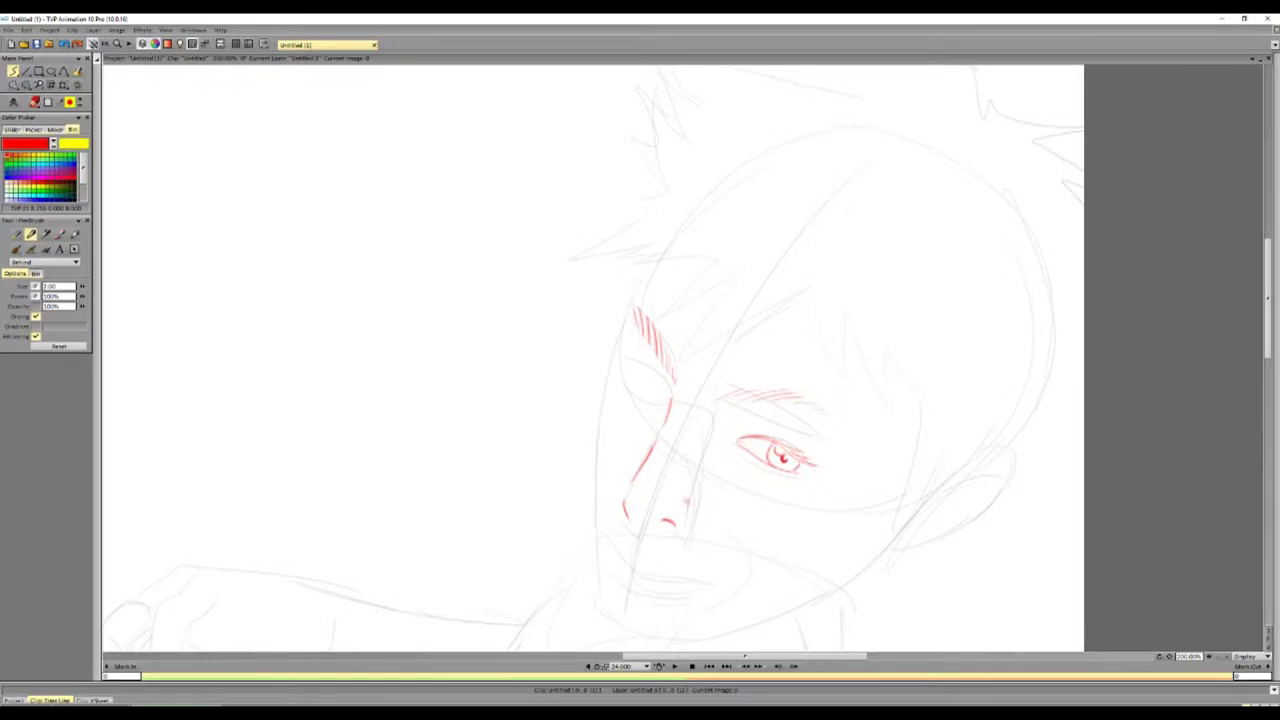
pyautogui.moveTo(642, 368)
pyautogui.mouseDown()
pyautogui.moveTo(664, 388)
pyautogui.moveTo(640, 363)
pyautogui.moveTo(656, 375)
pyautogui.moveTo(652, 394)
pyautogui.moveTo(656, 372)
pyautogui.moveTo(652, 394)
pyautogui.mouseUp()
# Add nose shading, the lower lip line and small crease strokes around the face
pyautogui.moveTo(603, 529)
pyautogui.mouseDown()
pyautogui.moveTo(668, 573)
pyautogui.moveTo(727, 574)
pyautogui.mouseUp()
pyautogui.moveTo(620, 561); pyautogui.dragTo(724, 583)
pyautogui.moveTo(634, 587); pyautogui.dragTo(636, 596)
pyautogui.scroll(3, 590, 400)
pyautogui.moveTo(735, 537); pyautogui.dragTo(757, 540)
pyautogui.moveTo(714, 388); pyautogui.dragTo(792, 318)
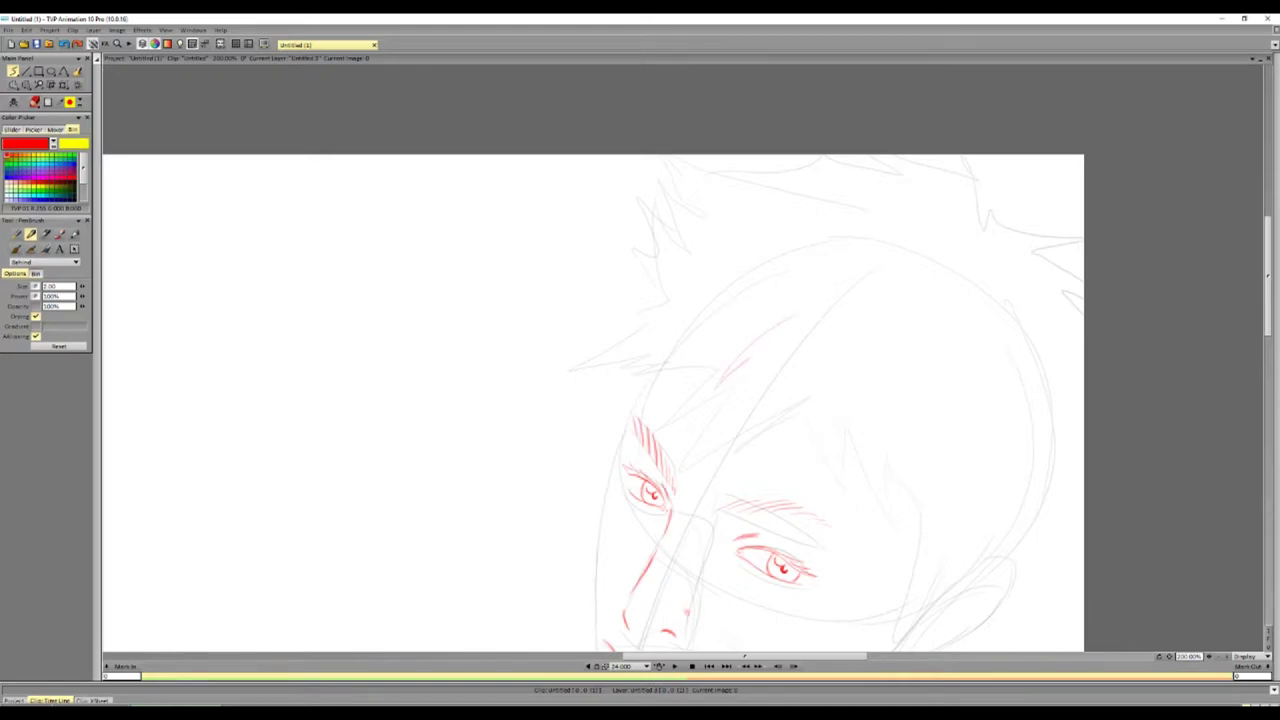
# Ink hair strands across the forehead and the jawline up toward the ear
pyautogui.moveTo(688, 466)
pyautogui.mouseDown()
pyautogui.moveTo(724, 388)
pyautogui.moveTo(846, 392)
pyautogui.mouseUp()
pyautogui.moveTo(756, 382)
pyautogui.mouseDown()
pyautogui.moveTo(848, 328)
pyautogui.moveTo(828, 332)
pyautogui.mouseUp()
pyautogui.moveTo(802, 383); pyautogui.dragTo(884, 344)
pyautogui.moveTo(774, 443); pyautogui.dragTo(884, 399)
pyautogui.moveTo(864, 450)
pyautogui.mouseDown()
pyautogui.moveTo(950, 452)
pyautogui.moveTo(920, 458)
pyautogui.moveTo(926, 476)
pyautogui.mouseUp()
pyautogui.moveTo(916, 544)
pyautogui.mouseDown()
pyautogui.moveTo(912, 566)
pyautogui.moveTo(870, 586)
pyautogui.mouseUp()
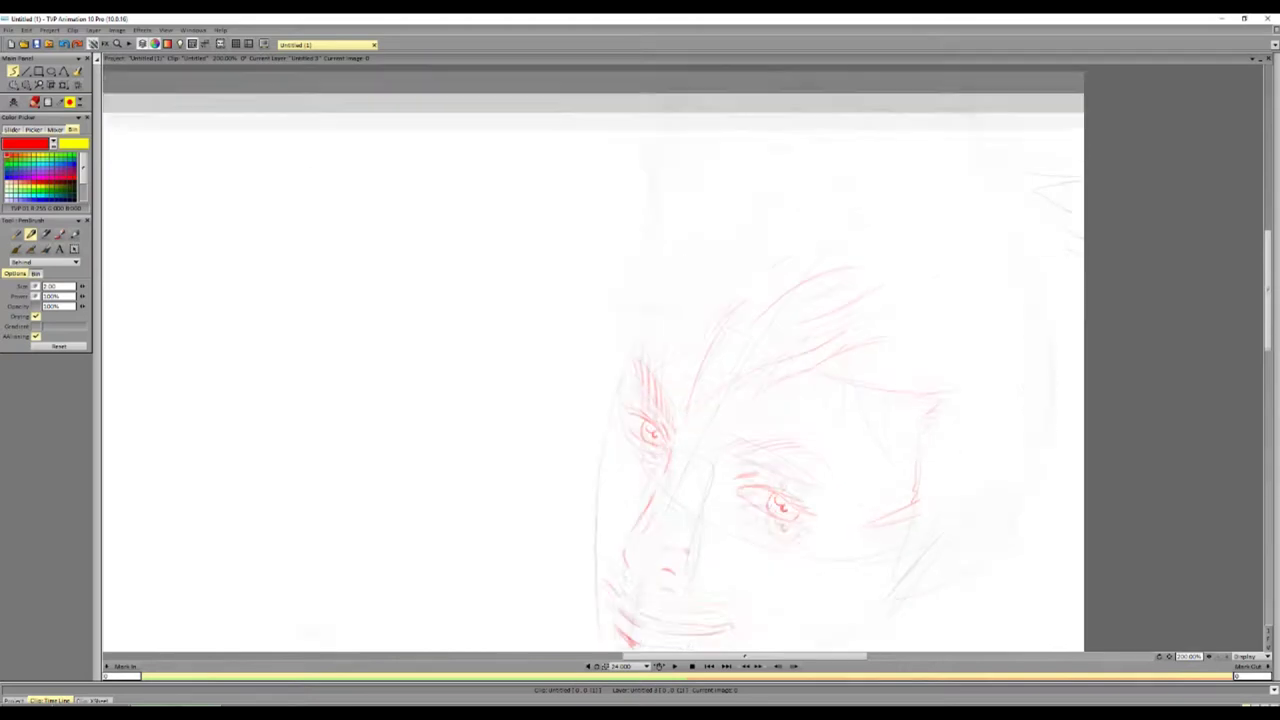
pyautogui.moveTo(866, 508)
pyautogui.mouseDown()
pyautogui.moveTo(846, 570)
pyautogui.moveTo(970, 450)
pyautogui.mouseUp()
pyautogui.moveTo(906, 534)
pyautogui.mouseDown()
pyautogui.moveTo(877, 559)
pyautogui.moveTo(999, 462)
pyautogui.moveTo(953, 468)
pyautogui.mouseUp()
# Trace the left side of the face and the strands along the left hairline
pyautogui.scroll(3, 592, 400)
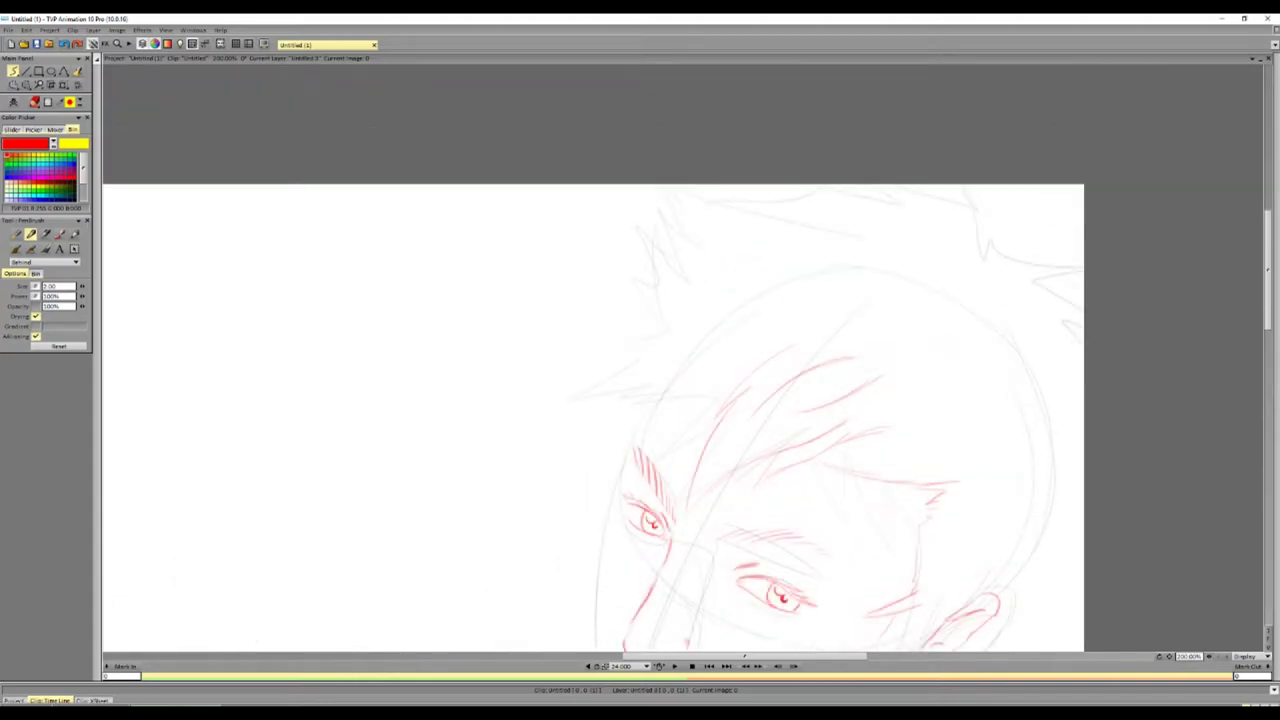
pyautogui.moveTo(632, 420)
pyautogui.mouseDown()
pyautogui.moveTo(678, 390)
pyautogui.moveTo(678, 360)
pyautogui.moveTo(724, 324)
pyautogui.moveTo(770, 330)
pyautogui.moveTo(630, 462)
pyautogui.moveTo(626, 490)
pyautogui.moveTo(596, 496)
pyautogui.moveTo(576, 558)
pyautogui.moveTo(589, 594)
pyautogui.mouseUp()
pyautogui.moveTo(612, 446); pyautogui.dragTo(568, 494)
pyautogui.moveTo(614, 410); pyautogui.dragTo(578, 444)
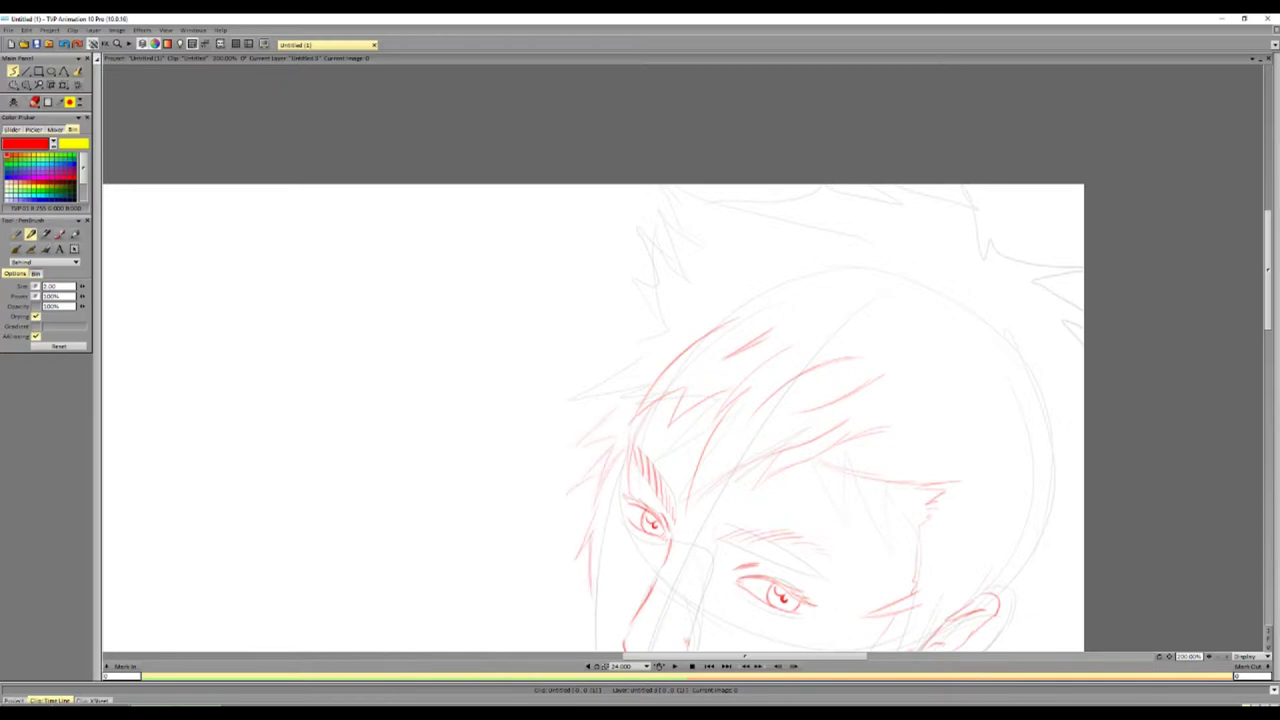
pyautogui.moveTo(638, 385); pyautogui.dragTo(568, 392)
pyautogui.moveTo(664, 325); pyautogui.dragTo(598, 356)
# Draw the spiky tufts across the top and upper right of the head
pyautogui.moveTo(654, 318)
pyautogui.mouseDown()
pyautogui.moveTo(632, 274)
pyautogui.moveTo(646, 202)
pyautogui.moveTo(664, 222)
pyautogui.mouseUp()
pyautogui.moveTo(698, 286)
pyautogui.mouseDown()
pyautogui.moveTo(685, 186)
pyautogui.moveTo(672, 232)
pyautogui.mouseUp()
pyautogui.moveTo(808, 252)
pyautogui.mouseDown()
pyautogui.moveTo(784, 214)
pyautogui.moveTo(760, 208)
pyautogui.mouseUp()
pyautogui.moveTo(876, 234); pyautogui.dragTo(840, 188)
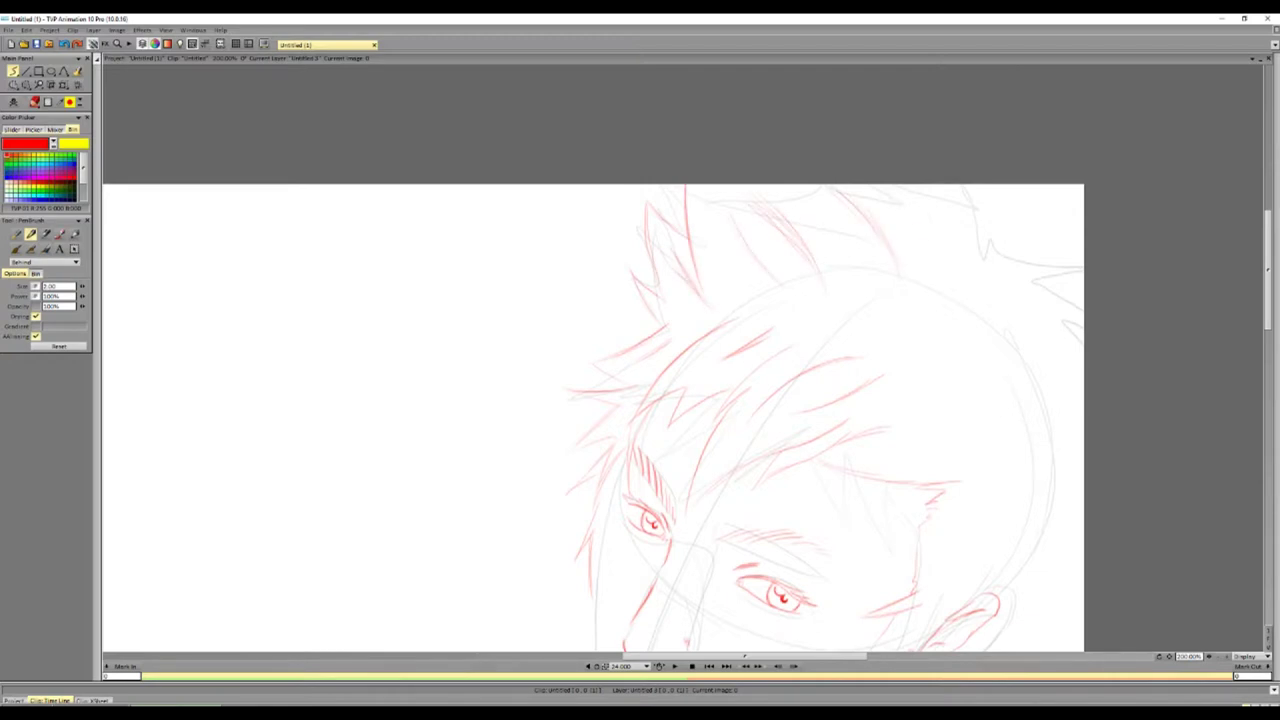
pyautogui.moveTo(968, 250); pyautogui.dragTo(930, 198)
pyautogui.moveTo(1002, 285)
pyautogui.mouseDown()
pyautogui.moveTo(996, 232)
pyautogui.moveTo(1080, 262)
pyautogui.moveTo(1048, 278)
pyautogui.moveTo(1064, 284)
pyautogui.mouseUp()
pyautogui.moveTo(1066, 300); pyautogui.dragTo(1060, 360)
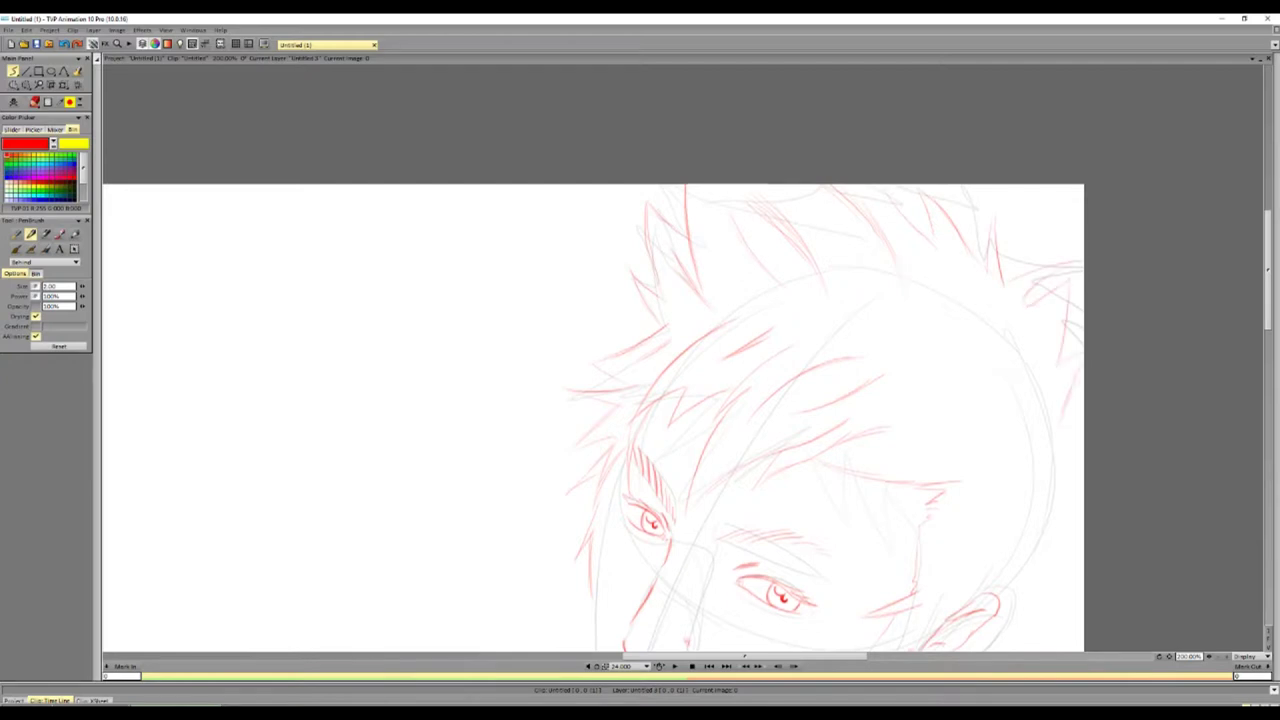
# Add strands along both sides of the head and trace the left jaw and cheek
pyautogui.scroll(-3, 640, 400)
pyautogui.moveTo(1052, 350)
pyautogui.mouseDown()
pyautogui.moveTo(1082, 282)
pyautogui.moveTo(1068, 258)
pyautogui.mouseUp()
pyautogui.moveTo(898, 292); pyautogui.dragTo(954, 286)
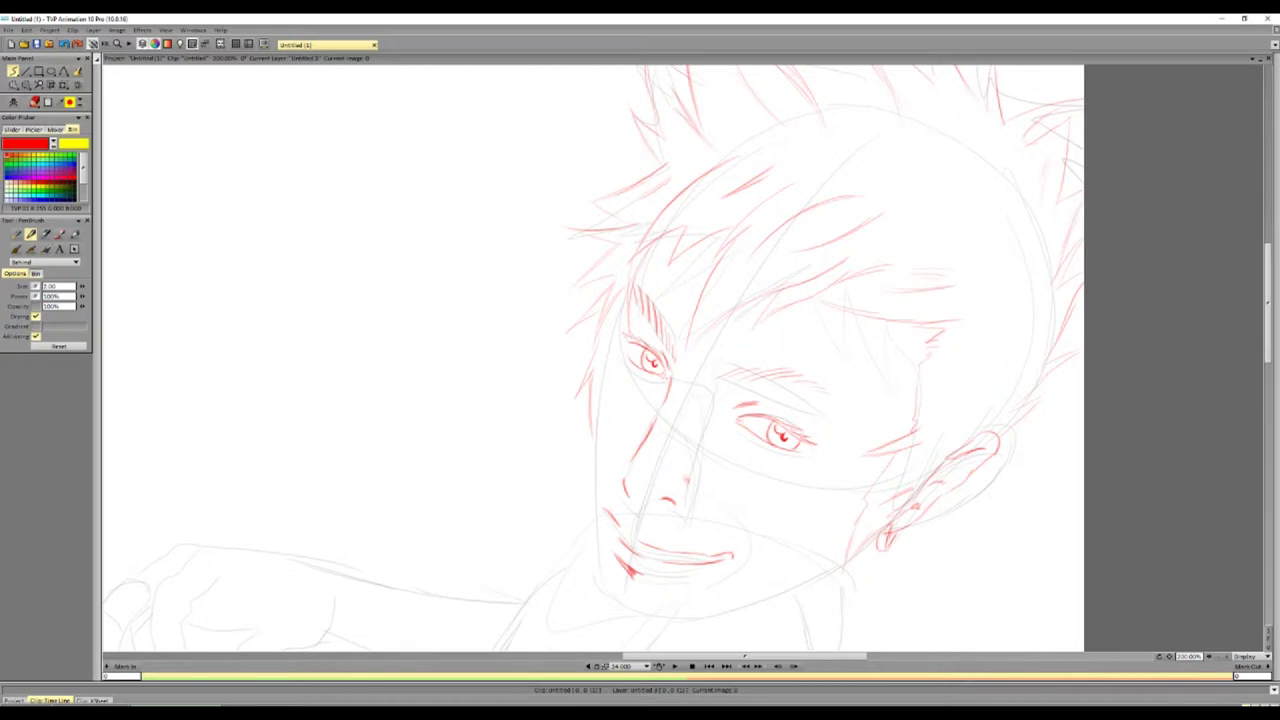
pyautogui.scroll(-2, 640, 360)
pyautogui.moveTo(614, 236); pyautogui.dragTo(606, 316)
pyautogui.moveTo(618, 216)
pyautogui.mouseDown()
pyautogui.moveTo(604, 296)
pyautogui.moveTo(620, 218)
pyautogui.mouseUp()
pyautogui.moveTo(600, 306)
pyautogui.mouseDown()
pyautogui.moveTo(616, 496)
pyautogui.moveTo(768, 506)
pyautogui.moveTo(846, 464)
pyautogui.mouseUp()
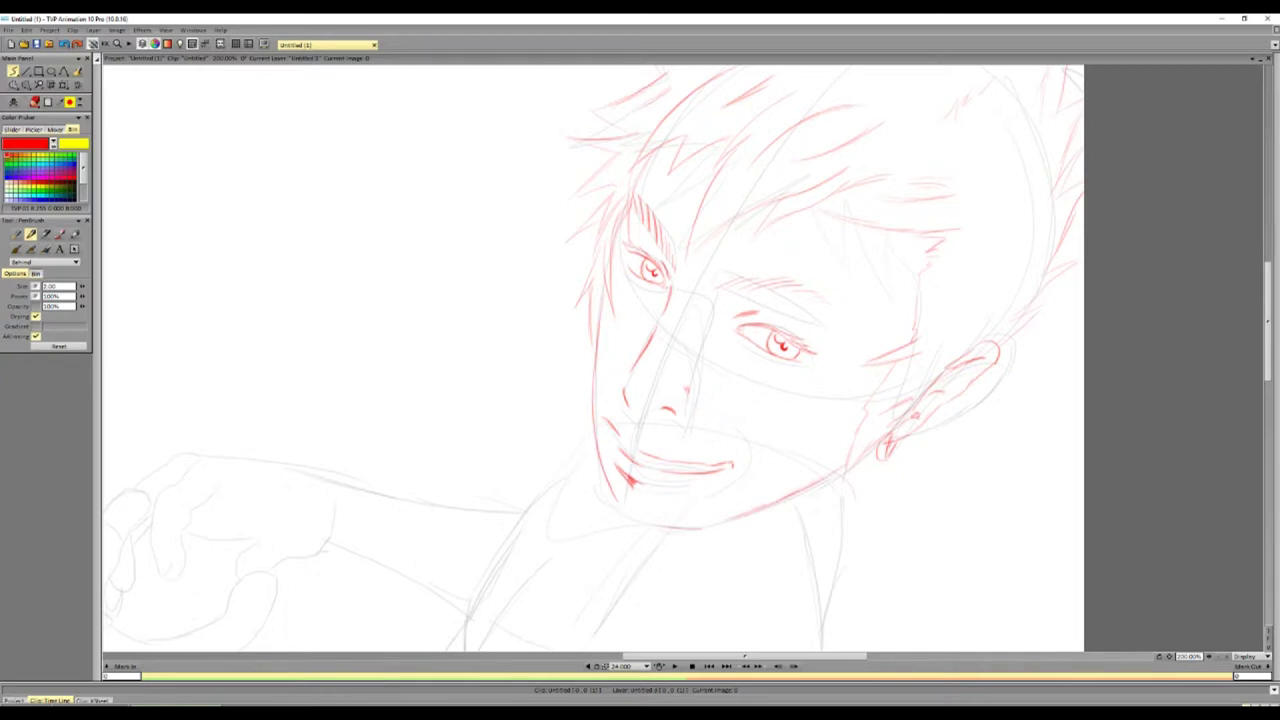
# Ink the chin, neck and collar lines across the chest
pyautogui.scroll(-5, 1268, 372)
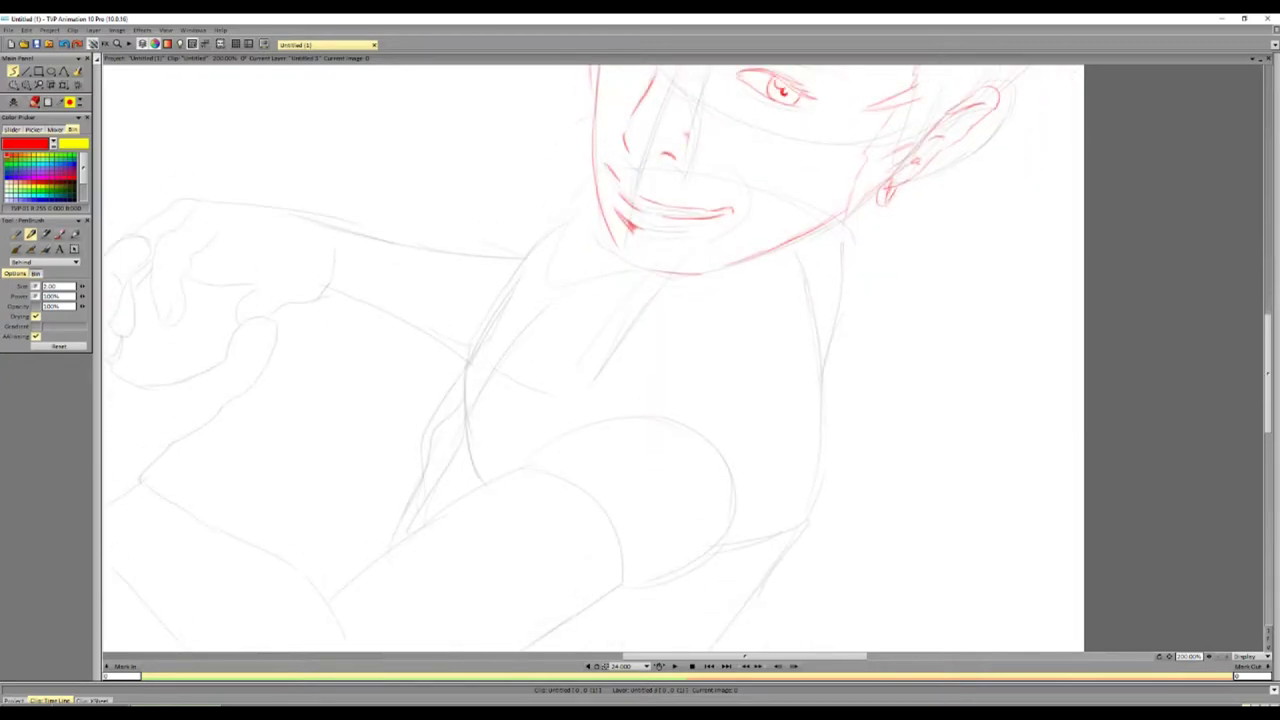
pyautogui.moveTo(574, 162)
pyautogui.mouseDown()
pyautogui.moveTo(582, 196)
pyautogui.moveTo(714, 276)
pyautogui.moveTo(880, 222)
pyautogui.mouseUp()
pyautogui.moveTo(575, 342); pyautogui.dragTo(784, 370)
pyautogui.moveTo(545, 284)
pyautogui.mouseDown()
pyautogui.moveTo(668, 311)
pyautogui.moveTo(834, 306)
pyautogui.moveTo(808, 326)
pyautogui.mouseUp()
pyautogui.moveTo(910, 194)
pyautogui.mouseDown()
pyautogui.moveTo(914, 234)
pyautogui.moveTo(874, 312)
pyautogui.moveTo(872, 360)
pyautogui.mouseUp()
# Outline the rounded arm below the chest and undo a stray mark
pyautogui.scroll(-2, 880, 330)
pyautogui.moveTo(528, 344); pyautogui.dragTo(716, 478)
pyautogui.moveTo(560, 542); pyautogui.dragTo(712, 476)
pyautogui.hscroll(-3, 640, 360)
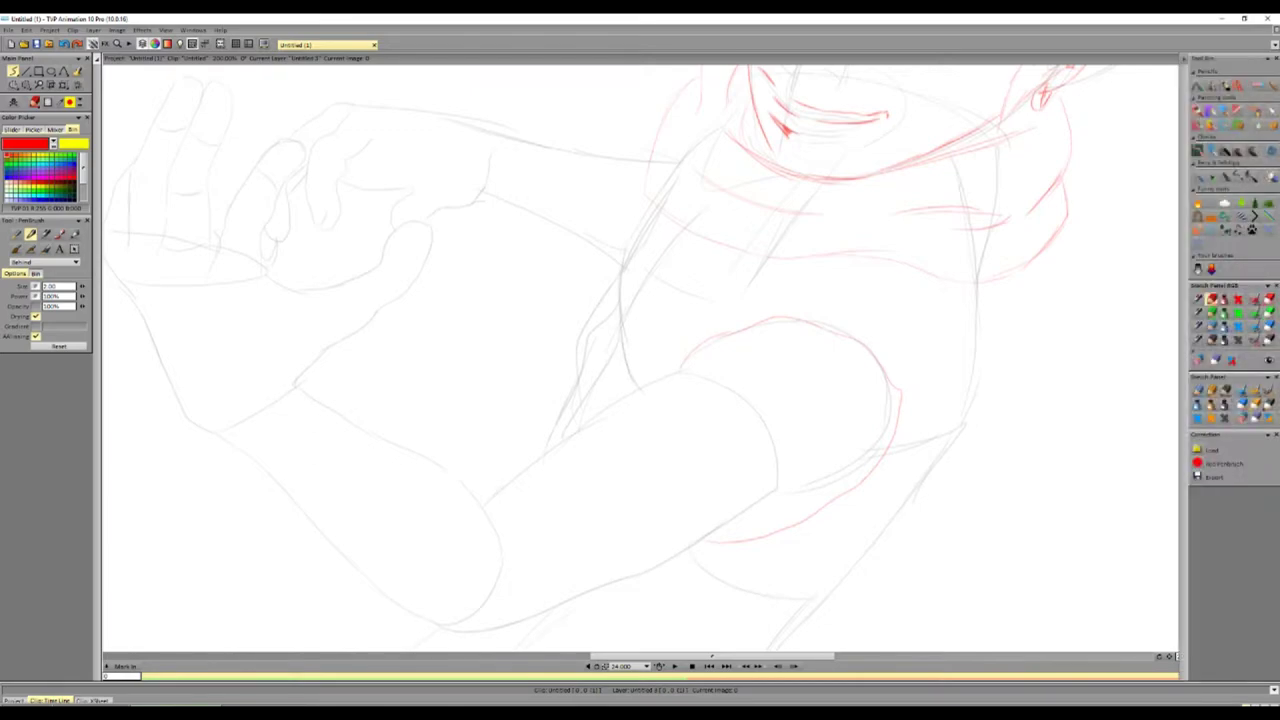
pyautogui.hotkey('ctrl', 'z')
# Trace the forearm's two parallel red edges starting from the wrist
pyautogui.moveTo(470, 502); pyautogui.dragTo(460, 562)
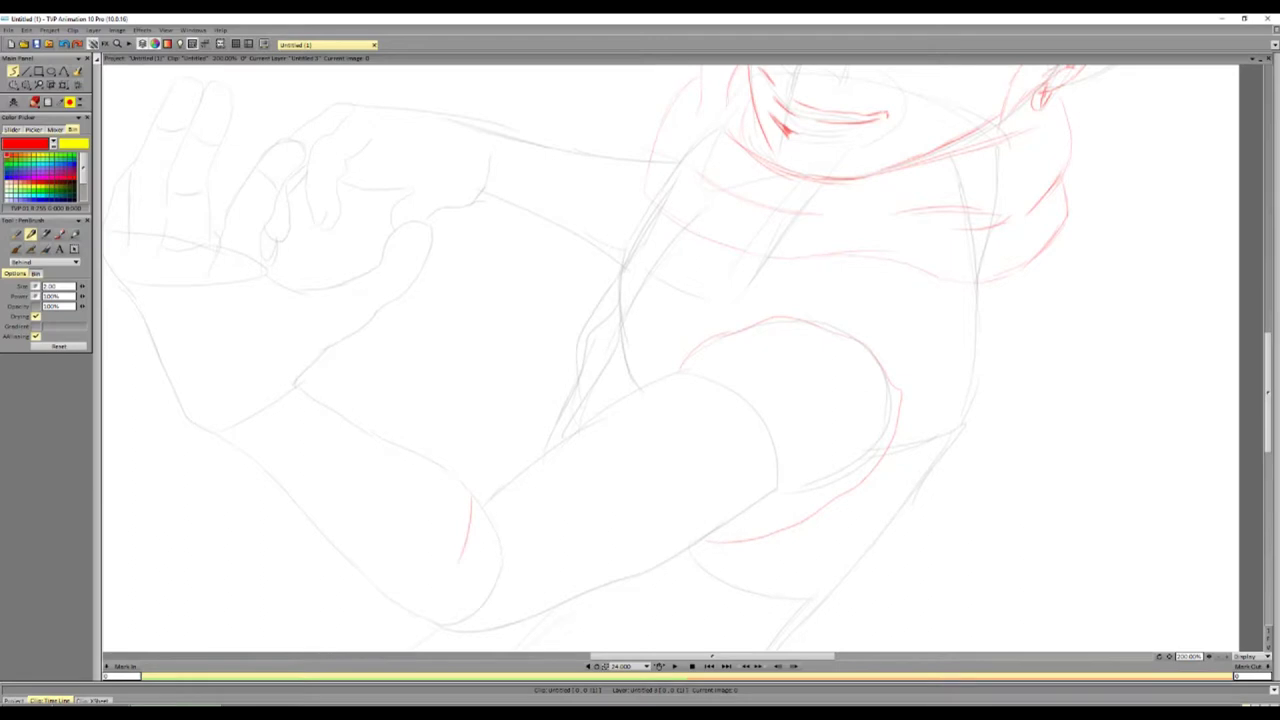
pyautogui.hscroll(-4, 640, 360)
pyautogui.moveTo(458, 440); pyautogui.dragTo(485, 431)
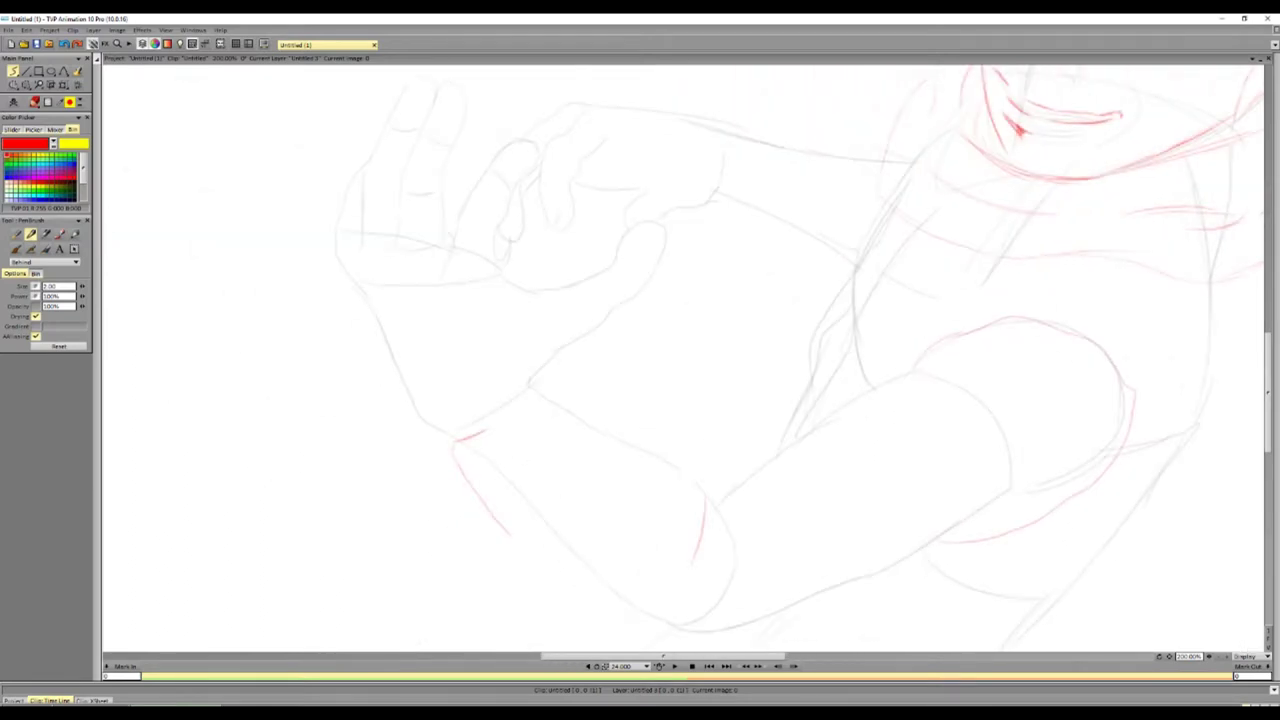
pyautogui.moveTo(481, 443)
pyautogui.mouseDown()
pyautogui.moveTo(503, 429)
pyautogui.moveTo(684, 566)
pyautogui.moveTo(710, 636)
pyautogui.mouseUp()
pyautogui.scroll(-2, 683, 360)
pyautogui.moveTo(510, 350); pyautogui.dragTo(672, 482)
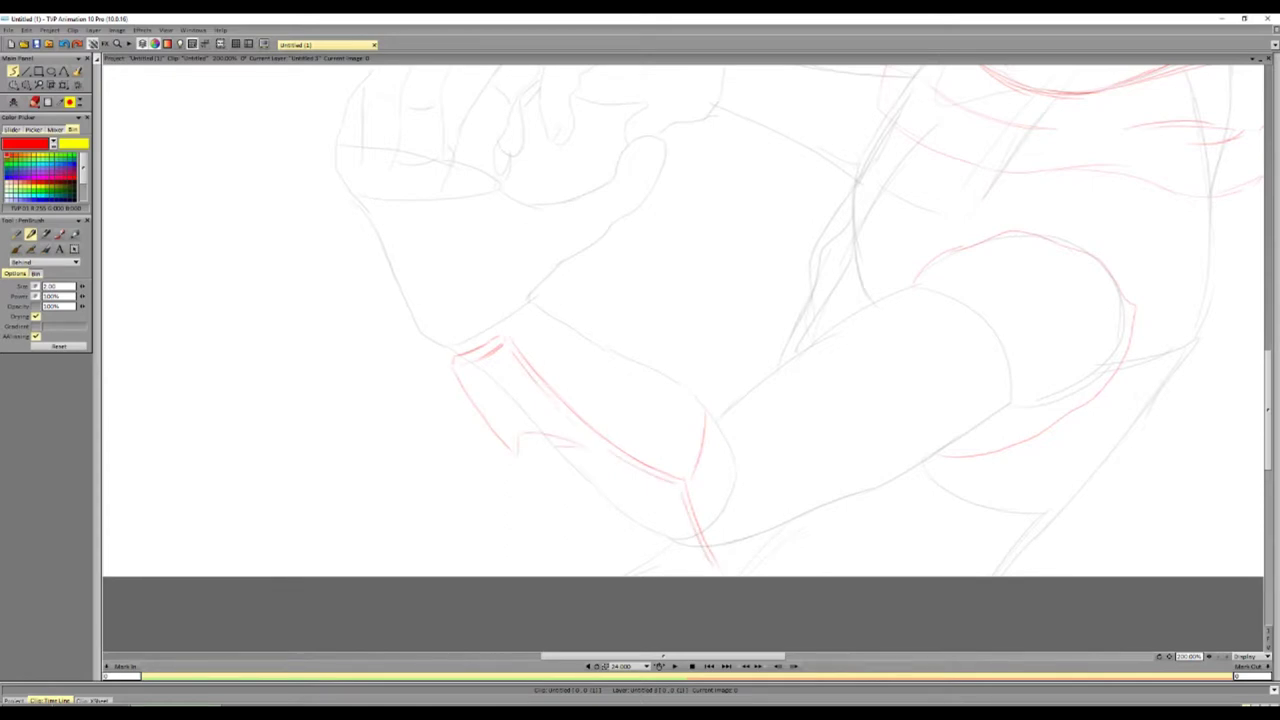
# Ink the forearm's inner line, right edge and the cuff at its end
pyautogui.moveTo(527, 448); pyautogui.dragTo(546, 485)
pyautogui.moveTo(565, 492)
pyautogui.mouseDown()
pyautogui.moveTo(628, 485)
pyautogui.moveTo(606, 532)
pyautogui.moveTo(672, 505)
pyautogui.moveTo(716, 574)
pyautogui.mouseUp()
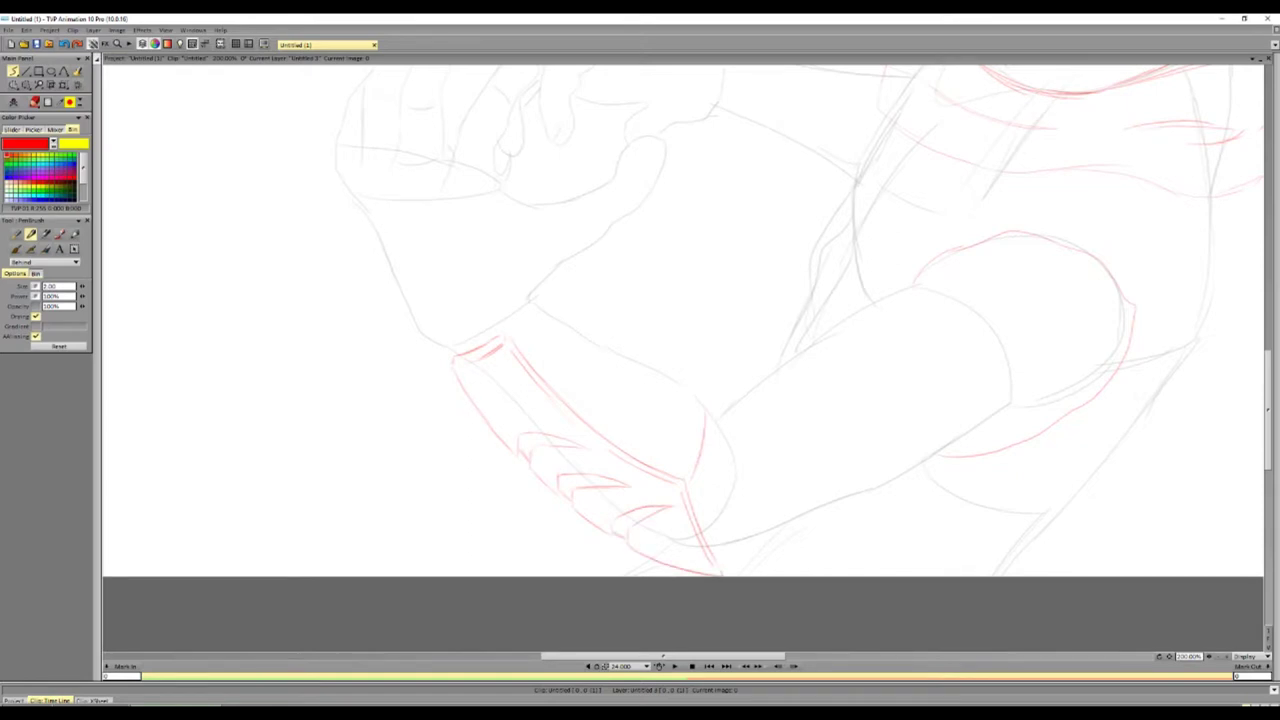
pyautogui.moveTo(508, 345)
pyautogui.mouseDown()
pyautogui.moveTo(580, 430)
pyautogui.moveTo(676, 488)
pyautogui.moveTo(708, 570)
pyautogui.moveTo(680, 492)
pyautogui.mouseUp()
pyautogui.moveTo(506, 347)
pyautogui.mouseDown()
pyautogui.moveTo(574, 428)
pyautogui.moveTo(676, 490)
pyautogui.mouseUp()
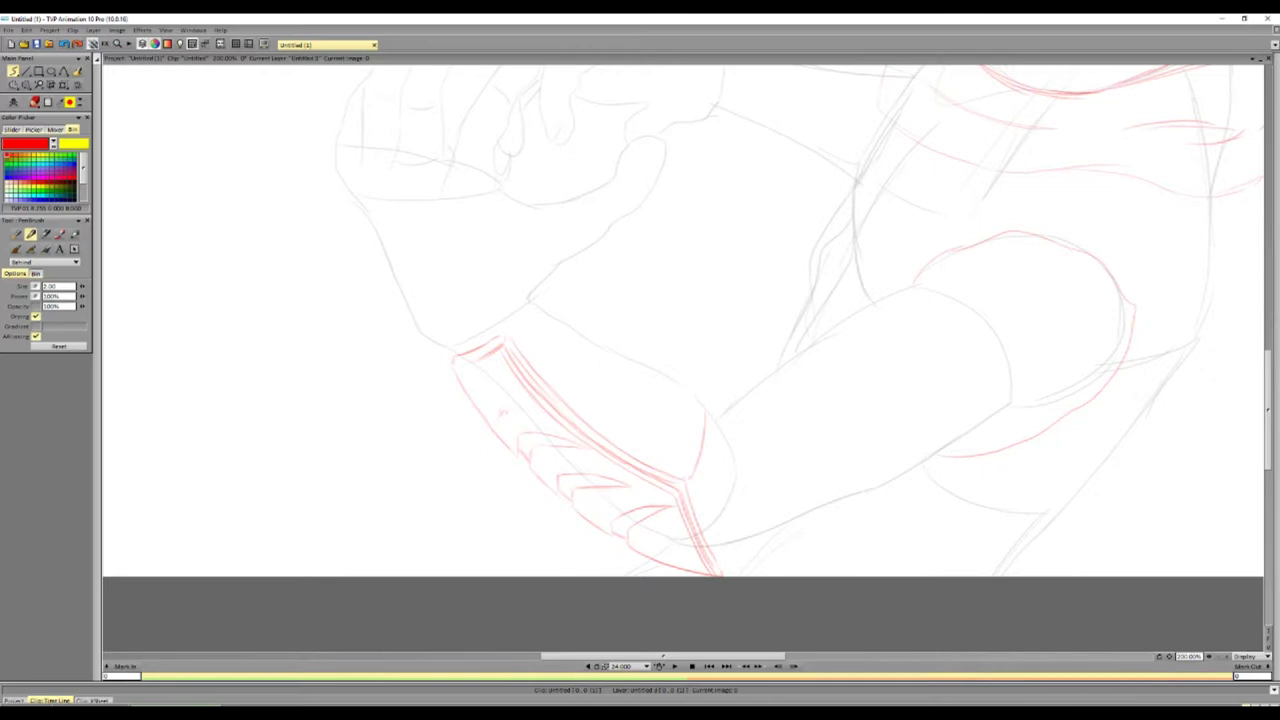
pyautogui.moveTo(706, 533); pyautogui.dragTo(735, 452)
pyautogui.moveTo(690, 386)
pyautogui.mouseDown()
pyautogui.moveTo(720, 400)
pyautogui.moveTo(736, 456)
pyautogui.moveTo(684, 478)
pyautogui.moveTo(702, 440)
pyautogui.mouseUp()
pyautogui.moveTo(697, 508); pyautogui.dragTo(727, 408)
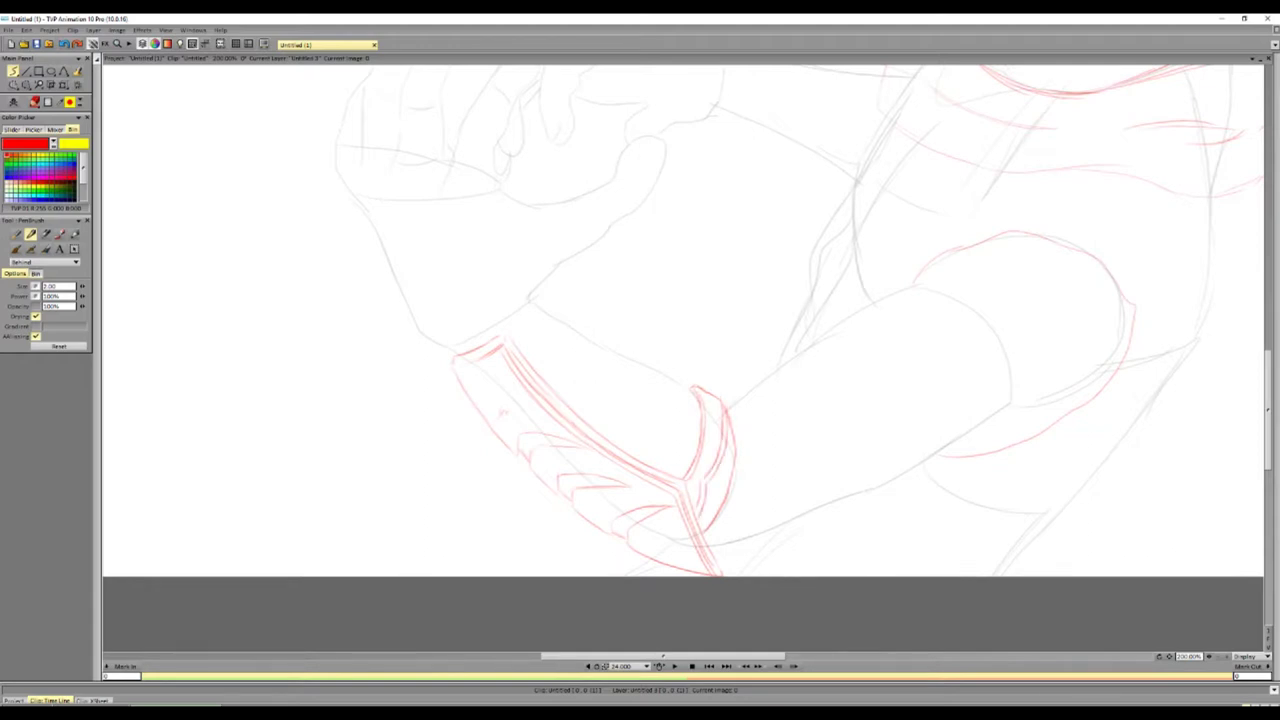
pyautogui.moveTo(432, 341)
pyautogui.mouseDown()
pyautogui.moveTo(452, 355)
pyautogui.moveTo(458, 323)
pyautogui.moveTo(553, 300)
pyautogui.moveTo(520, 336)
pyautogui.moveTo(450, 336)
pyautogui.moveTo(510, 330)
pyautogui.moveTo(542, 288)
pyautogui.moveTo(598, 344)
pyautogui.mouseUp()
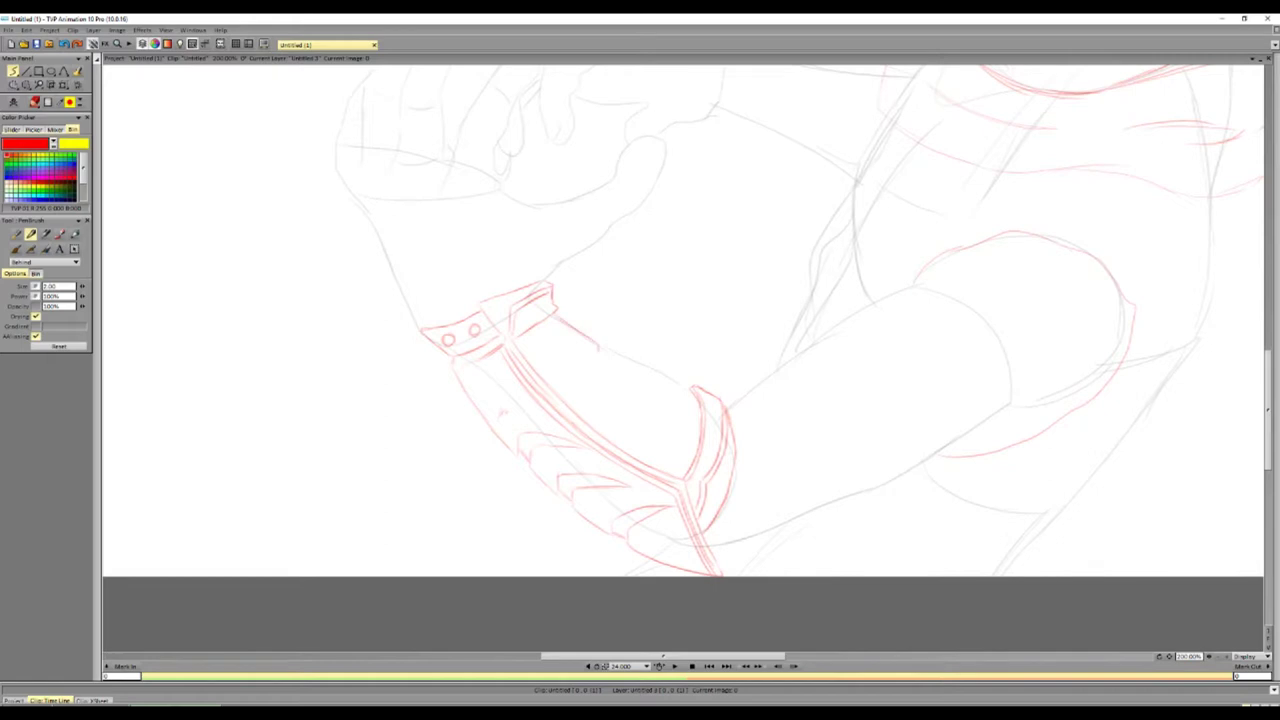
# Draw the gauntlet bands with rivets and divide them into plates
pyautogui.moveTo(552, 386)
pyautogui.mouseDown()
pyautogui.moveTo(610, 372)
pyautogui.moveTo(572, 384)
pyautogui.mouseUp()
pyautogui.moveTo(546, 340)
pyautogui.mouseDown()
pyautogui.moveTo(563, 332)
pyautogui.moveTo(562, 352)
pyautogui.moveTo(655, 372)
pyautogui.moveTo(614, 444)
pyautogui.mouseUp()
pyautogui.moveTo(664, 408); pyautogui.dragTo(630, 452)
pyautogui.moveTo(674, 386)
pyautogui.mouseDown()
pyautogui.moveTo(650, 434)
pyautogui.moveTo(690, 390)
pyautogui.mouseUp()
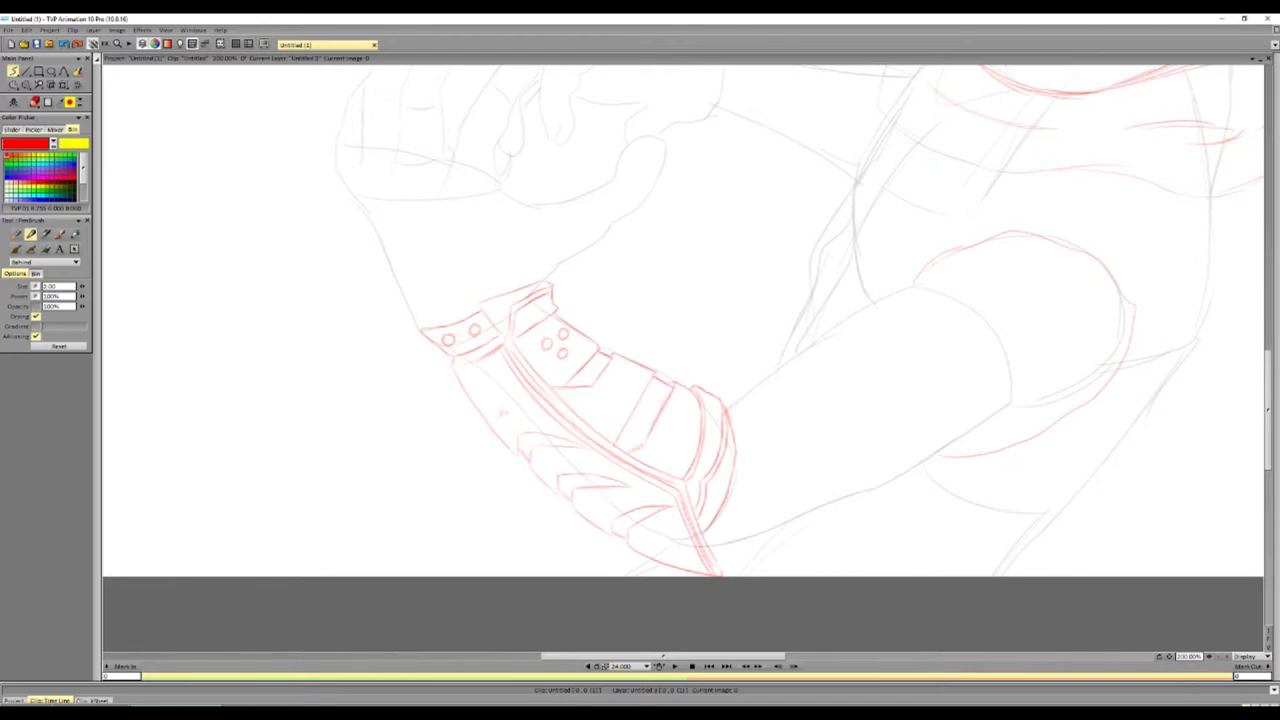
pyautogui.moveTo(674, 440); pyautogui.dragTo(674, 468)
pyautogui.moveTo(672, 418); pyautogui.dragTo(658, 440)
pyautogui.moveTo(678, 440); pyautogui.dragTo(684, 482)
pyautogui.moveTo(680, 403)
pyautogui.mouseDown()
pyautogui.moveTo(630, 422)
pyautogui.moveTo(648, 431)
pyautogui.mouseUp()
# Add a diagonal plate divider and details, then outline the wrist cuff's edges
pyautogui.moveTo(602, 382); pyautogui.dragTo(636, 402)
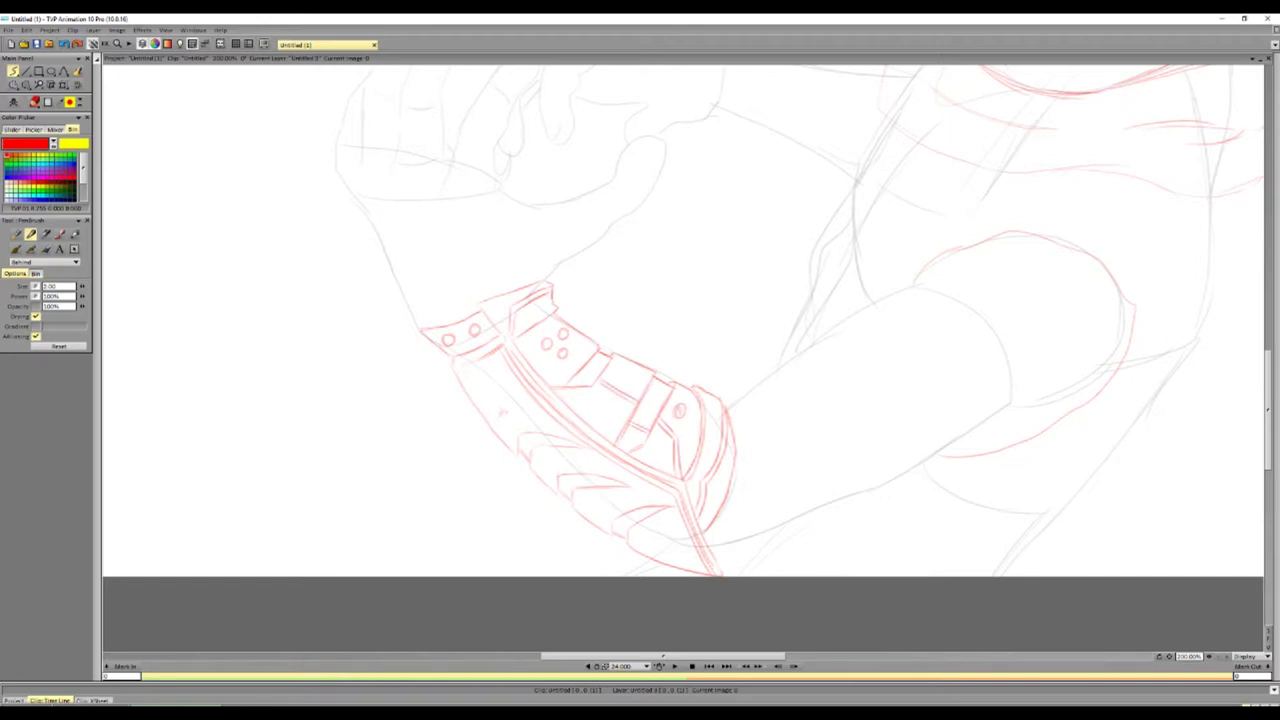
pyautogui.moveTo(562, 384)
pyautogui.mouseDown()
pyautogui.moveTo(598, 348)
pyautogui.moveTo(652, 360)
pyautogui.mouseUp()
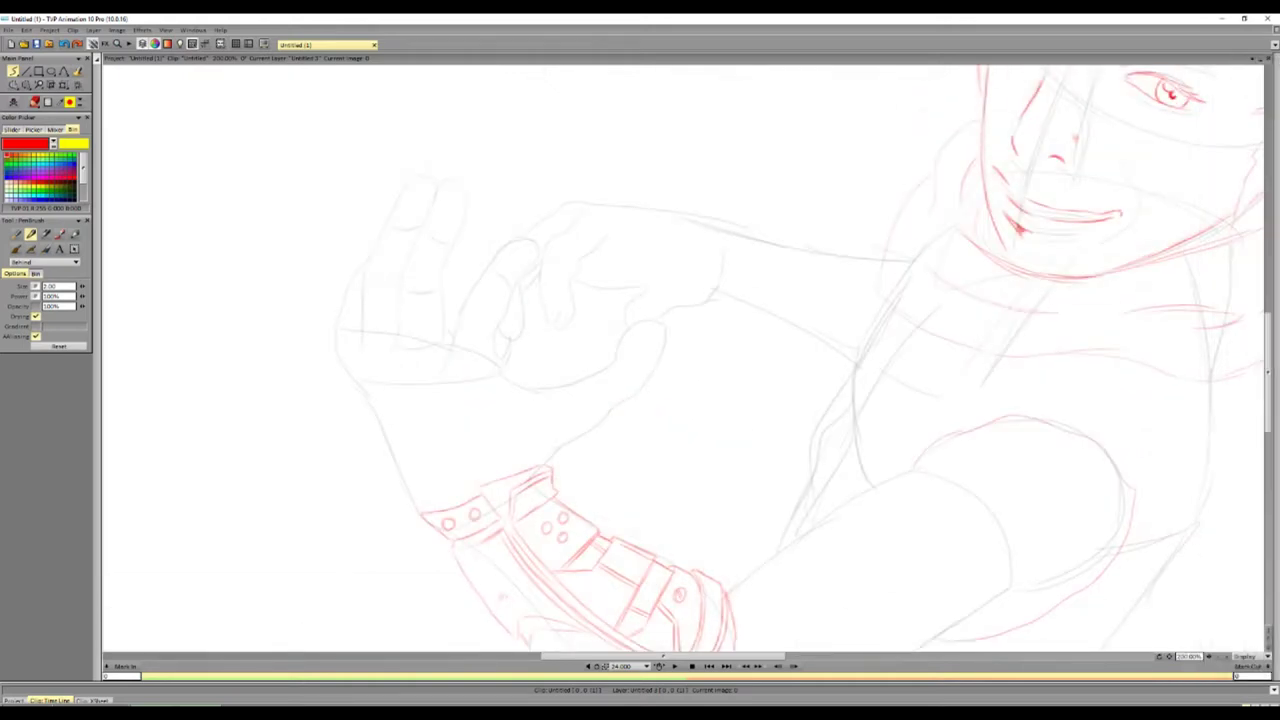
pyautogui.moveTo(418, 510)
pyautogui.mouseDown()
pyautogui.moveTo(378, 433)
pyautogui.moveTo(418, 419)
pyautogui.moveTo(453, 496)
pyautogui.mouseUp()
pyautogui.moveTo(440, 426); pyautogui.dragTo(458, 500)
pyautogui.moveTo(418, 420)
pyautogui.mouseDown()
pyautogui.moveTo(552, 384)
pyautogui.moveTo(536, 462)
pyautogui.mouseUp()
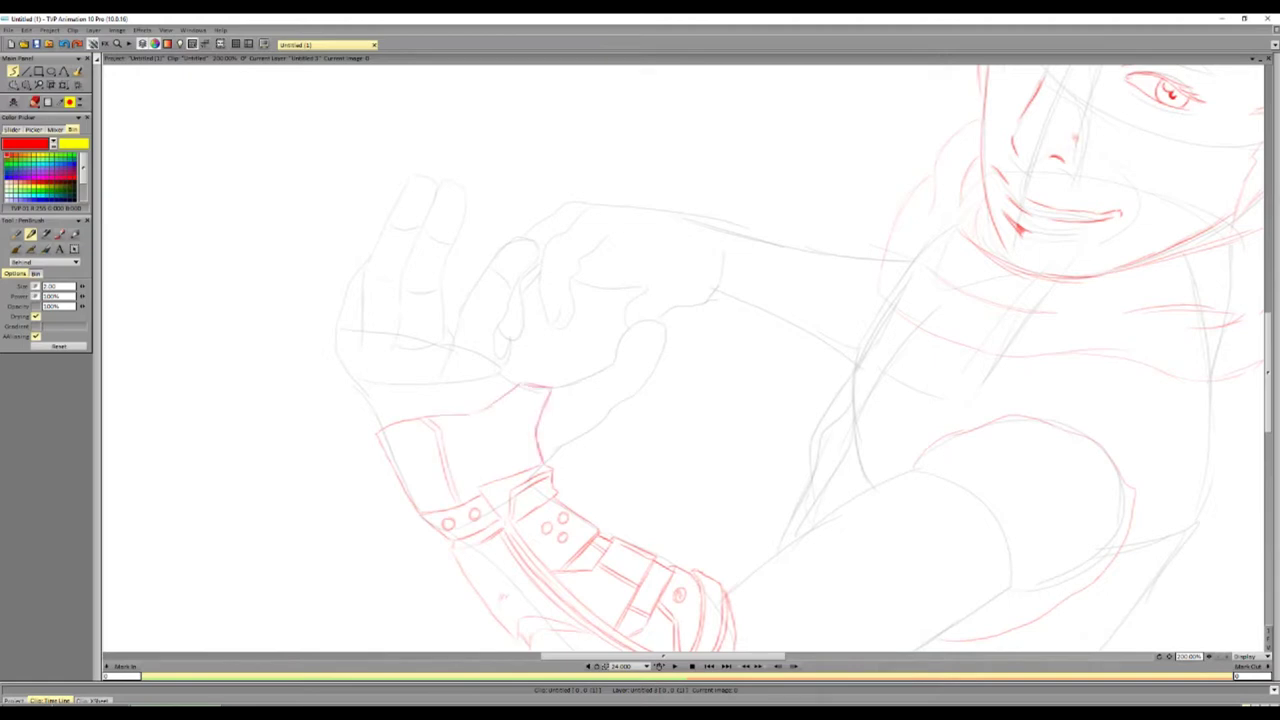
# Add diagonal lines and a box-shaped segment to the wrist cuff
pyautogui.moveTo(522, 398); pyautogui.dragTo(467, 460)
pyautogui.moveTo(535, 391)
pyautogui.mouseDown()
pyautogui.moveTo(496, 446)
pyautogui.moveTo(510, 432)
pyautogui.mouseUp()
pyautogui.moveTo(404, 476)
pyautogui.mouseDown()
pyautogui.moveTo(428, 470)
pyautogui.moveTo(430, 481)
pyautogui.mouseUp()
pyautogui.moveTo(544, 392); pyautogui.dragTo(546, 432)
pyautogui.moveTo(554, 388)
pyautogui.mouseDown()
pyautogui.moveTo(576, 380)
pyautogui.moveTo(607, 416)
pyautogui.mouseUp()
pyautogui.moveTo(606, 420)
pyautogui.mouseDown()
pyautogui.moveTo(556, 454)
pyautogui.moveTo(610, 412)
pyautogui.moveTo(606, 367)
pyautogui.mouseUp()
pyautogui.moveTo(606, 367); pyautogui.dragTo(634, 388)
# Trace the thumb, the wrist line beside it, the little finger edge and fingertips
pyautogui.moveTo(612, 364)
pyautogui.mouseDown()
pyautogui.moveTo(658, 322)
pyautogui.moveTo(646, 386)
pyautogui.mouseUp()
pyautogui.moveTo(380, 432)
pyautogui.mouseDown()
pyautogui.moveTo(358, 388)
pyautogui.moveTo(472, 394)
pyautogui.moveTo(514, 378)
pyautogui.moveTo(508, 356)
pyautogui.mouseUp()
pyautogui.moveTo(356, 384)
pyautogui.mouseDown()
pyautogui.moveTo(332, 302)
pyautogui.moveTo(360, 306)
pyautogui.moveTo(362, 334)
pyautogui.mouseUp()
pyautogui.moveTo(376, 276)
pyautogui.mouseDown()
pyautogui.moveTo(402, 328)
pyautogui.moveTo(412, 274)
pyautogui.moveTo(448, 340)
pyautogui.mouseUp()
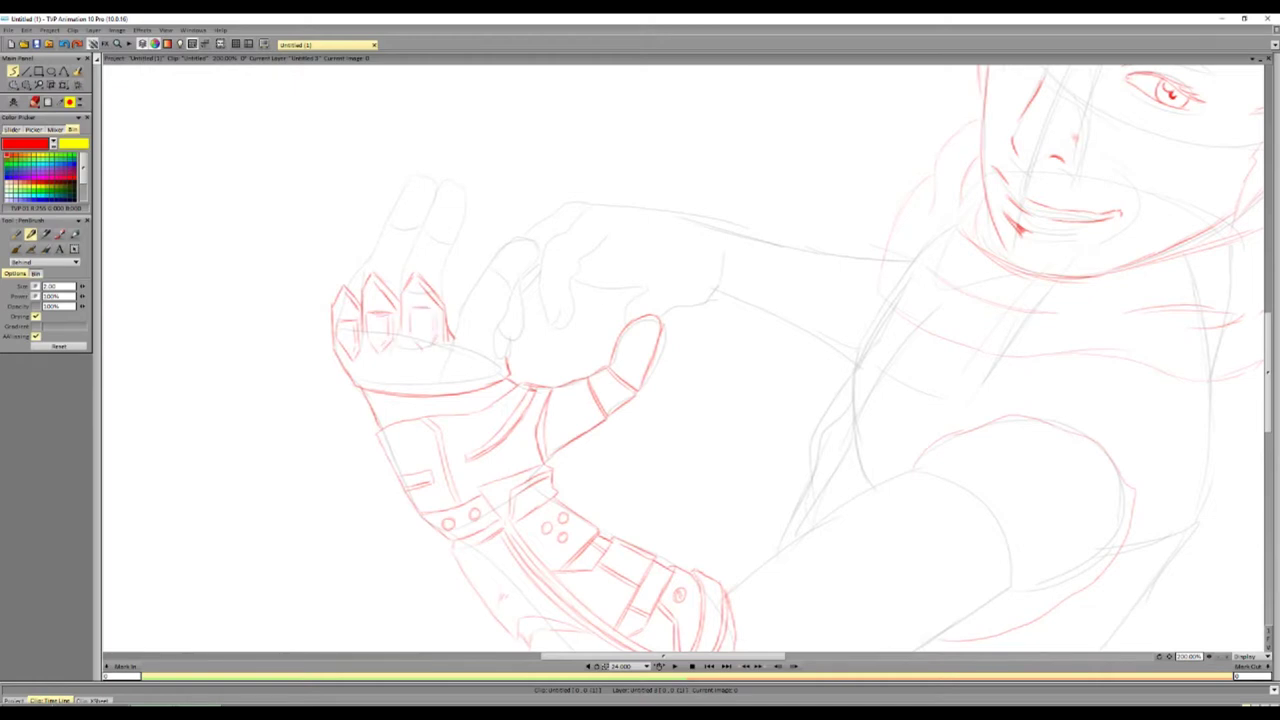
# Ink lines across the glove's cuff, the thumb and finger outlines, and fourth-finger details
pyautogui.moveTo(382, 376); pyautogui.dragTo(506, 368)
pyautogui.moveTo(344, 371)
pyautogui.mouseDown()
pyautogui.moveTo(480, 370)
pyautogui.moveTo(506, 352)
pyautogui.moveTo(500, 342)
pyautogui.mouseUp()
pyautogui.moveTo(456, 308); pyautogui.dragTo(458, 348)
pyautogui.moveTo(498, 292)
pyautogui.mouseDown()
pyautogui.moveTo(482, 320)
pyautogui.moveTo(500, 348)
pyautogui.moveTo(398, 370)
pyautogui.mouseUp()
pyautogui.moveTo(398, 312)
pyautogui.mouseDown()
pyautogui.moveTo(396, 360)
pyautogui.moveTo(364, 367)
pyautogui.mouseUp()
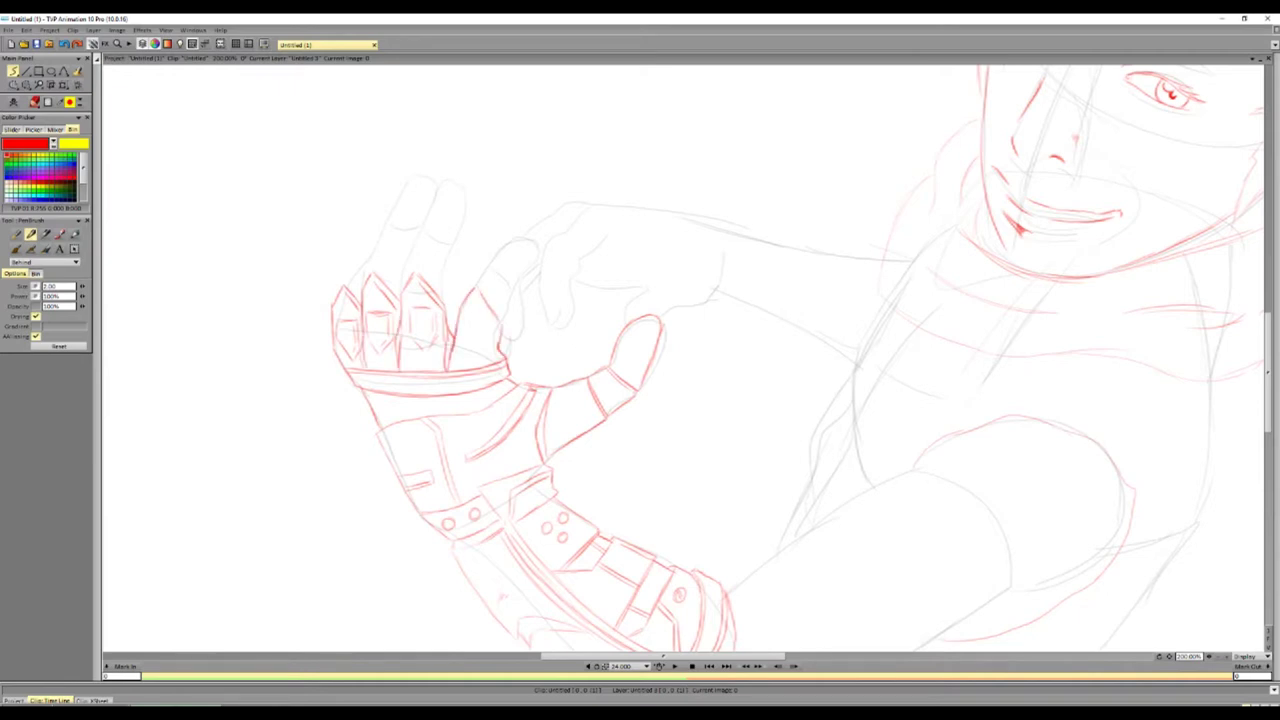
pyautogui.moveTo(462, 328); pyautogui.dragTo(462, 348)
pyautogui.moveTo(486, 324)
pyautogui.mouseDown()
pyautogui.moveTo(468, 352)
pyautogui.moveTo(488, 338)
pyautogui.mouseUp()
pyautogui.moveTo(458, 310); pyautogui.dragTo(460, 350)
# Outline the glove's first and second fingers, including their tips
pyautogui.moveTo(379, 237)
pyautogui.mouseDown()
pyautogui.moveTo(367, 264)
pyautogui.moveTo(404, 270)
pyautogui.mouseUp()
pyautogui.moveTo(384, 248)
pyautogui.mouseDown()
pyautogui.moveTo(400, 279)
pyautogui.moveTo(416, 241)
pyautogui.moveTo(445, 304)
pyautogui.moveTo(443, 246)
pyautogui.moveTo(347, 285)
pyautogui.mouseUp()
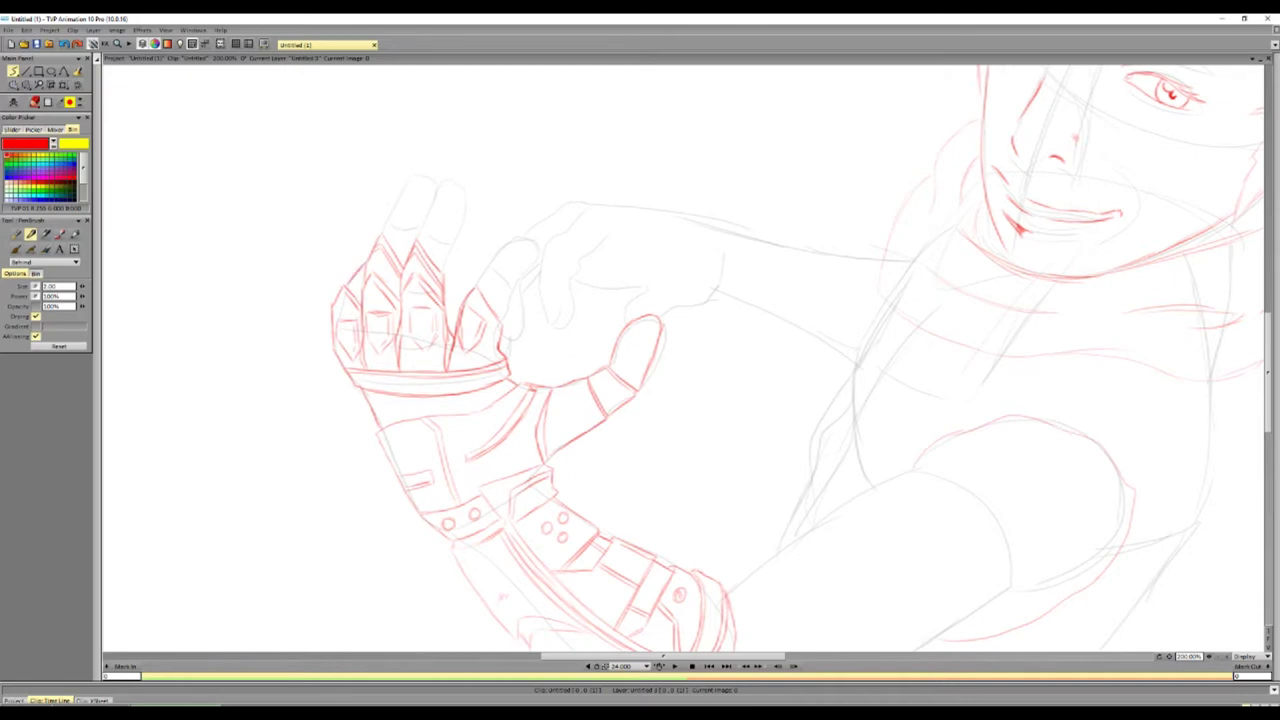
pyautogui.moveTo(386, 226); pyautogui.dragTo(402, 197)
pyautogui.moveTo(395, 247); pyautogui.dragTo(411, 207)
pyautogui.moveTo(401, 243)
pyautogui.mouseDown()
pyautogui.moveTo(435, 190)
pyautogui.moveTo(431, 203)
pyautogui.moveTo(450, 204)
pyautogui.mouseUp()
pyautogui.moveTo(451, 256); pyautogui.dragTo(444, 279)
pyautogui.moveTo(449, 218)
pyautogui.mouseDown()
pyautogui.moveTo(428, 258)
pyautogui.moveTo(460, 186)
pyautogui.moveTo(464, 244)
pyautogui.moveTo(438, 226)
pyautogui.mouseUp()
pyautogui.moveTo(422, 194); pyautogui.dragTo(408, 222)
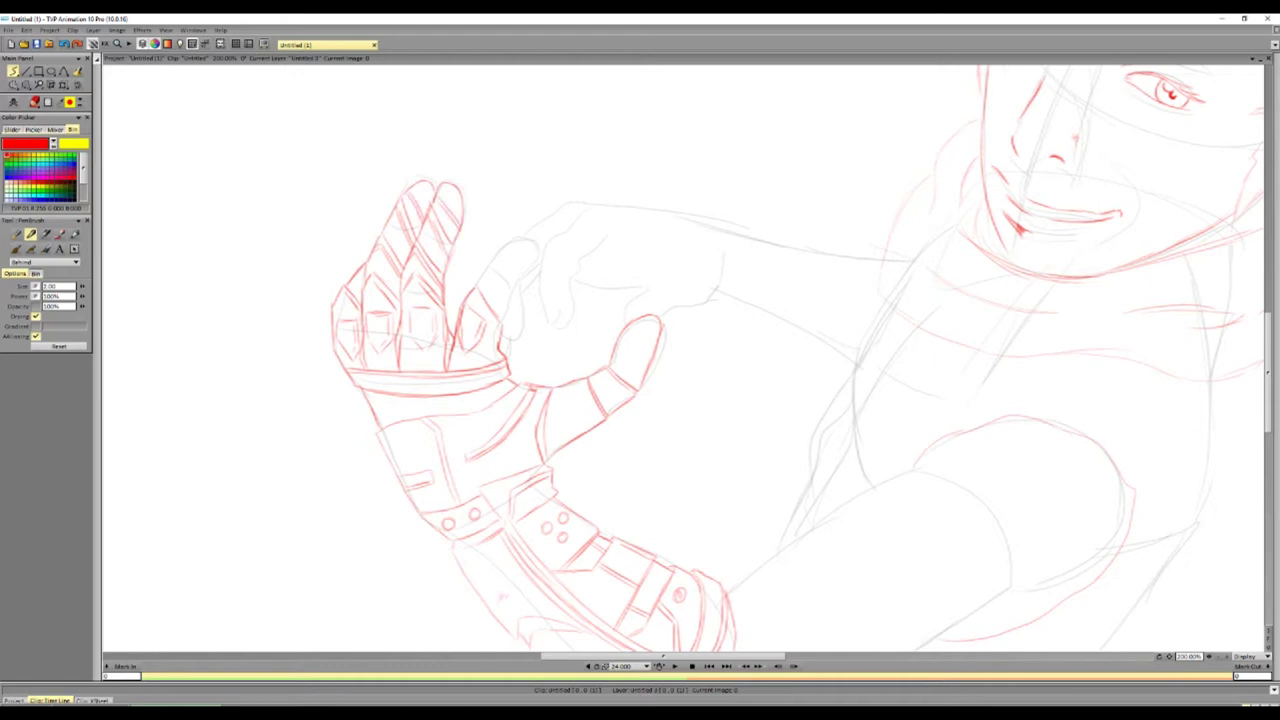
# Outline the third finger and ink the thumb's segment lines
pyautogui.moveTo(476, 287)
pyautogui.mouseDown()
pyautogui.moveTo(508, 258)
pyautogui.moveTo(506, 318)
pyautogui.mouseUp()
pyautogui.moveTo(508, 270)
pyautogui.mouseDown()
pyautogui.moveTo(502, 302)
pyautogui.moveTo(526, 242)
pyautogui.moveTo(516, 288)
pyautogui.mouseUp()
pyautogui.moveTo(504, 254)
pyautogui.mouseDown()
pyautogui.moveTo(536, 238)
pyautogui.moveTo(528, 268)
pyautogui.mouseUp()
pyautogui.moveTo(562, 390); pyautogui.dragTo(568, 428)
pyautogui.moveTo(580, 386)
pyautogui.mouseDown()
pyautogui.moveTo(574, 436)
pyautogui.moveTo(622, 402)
pyautogui.mouseUp()
pyautogui.moveTo(612, 356); pyautogui.dragTo(658, 334)
# Ink the forearm, elbow and upper arm outlines of the second arm
pyautogui.moveTo(640, 450)
pyautogui.mouseDown()
pyautogui.moveTo(520, 300)
pyautogui.moveTo(493, 300)
pyautogui.mouseUp()
pyautogui.moveTo(586, 442)
pyautogui.mouseDown()
pyautogui.moveTo(726, 364)
pyautogui.moveTo(768, 314)
pyautogui.moveTo(878, 282)
pyautogui.mouseUp()
pyautogui.moveTo(804, 480)
pyautogui.mouseDown()
pyautogui.moveTo(894, 450)
pyautogui.moveTo(970, 392)
pyautogui.mouseUp()
pyautogui.moveTo(582, 590)
pyautogui.mouseDown()
pyautogui.moveTo(614, 560)
pyautogui.moveTo(696, 540)
pyautogui.moveTo(854, 452)
pyautogui.moveTo(890, 447)
pyautogui.mouseUp()
pyautogui.moveTo(812, 478); pyautogui.dragTo(872, 466)
pyautogui.moveTo(782, 500)
pyautogui.mouseDown()
pyautogui.moveTo(890, 484)
pyautogui.moveTo(972, 420)
pyautogui.mouseUp()
pyautogui.moveTo(770, 302)
pyautogui.mouseDown()
pyautogui.moveTo(938, 256)
pyautogui.moveTo(998, 404)
pyautogui.mouseUp()
pyautogui.moveTo(940, 274); pyautogui.dragTo(972, 426)
pyautogui.moveTo(686, 560); pyautogui.dragTo(729, 608)
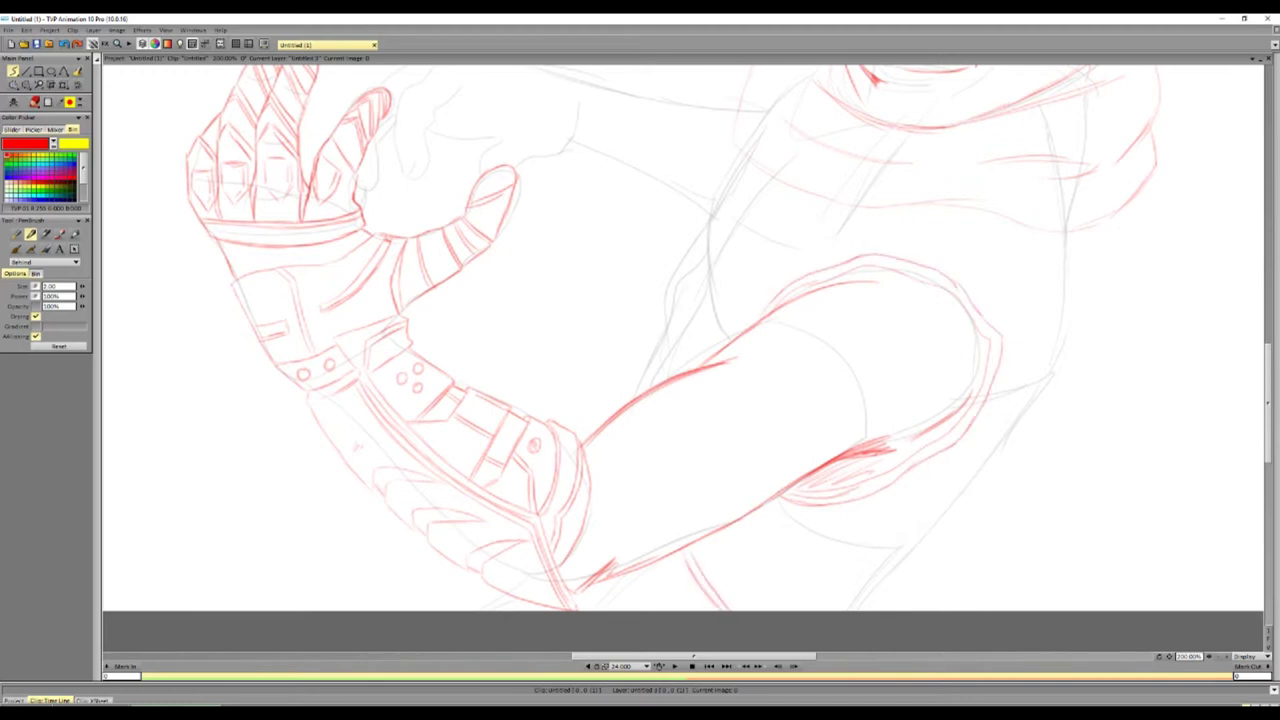
# Ink the arm's lower right line and short strokes beneath it
pyautogui.moveTo(868, 610)
pyautogui.mouseDown()
pyautogui.moveTo(930, 522)
pyautogui.moveTo(1018, 440)
pyautogui.moveTo(1062, 330)
pyautogui.mouseUp()
pyautogui.moveTo(762, 518); pyautogui.dragTo(782, 586)
pyautogui.moveTo(742, 520); pyautogui.dragTo(750, 566)
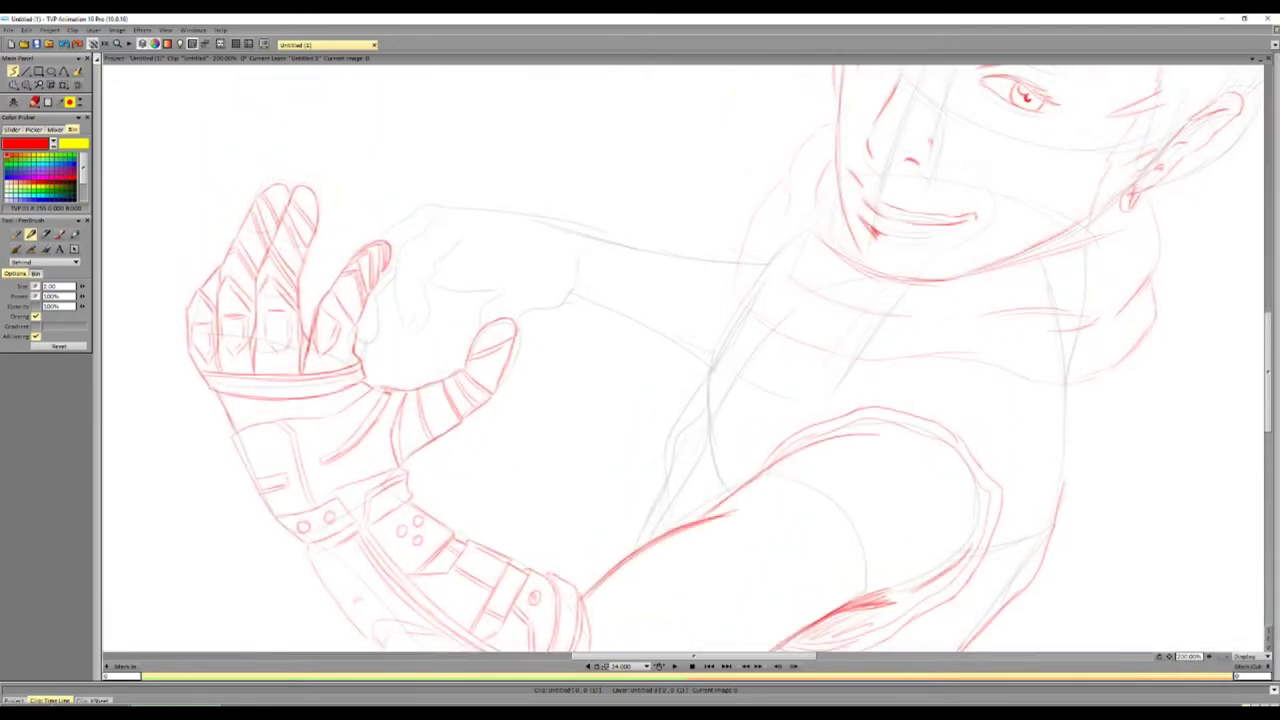
# Trace the torso contours, shirt folds and the body's right edge
pyautogui.moveTo(745, 300)
pyautogui.mouseDown()
pyautogui.moveTo(645, 400)
pyautogui.moveTo(578, 525)
pyautogui.mouseUp()
pyautogui.moveTo(568, 576)
pyautogui.mouseDown()
pyautogui.moveTo(626, 420)
pyautogui.moveTo(735, 300)
pyautogui.moveTo(790, 340)
pyautogui.mouseUp()
pyautogui.moveTo(596, 478)
pyautogui.mouseDown()
pyautogui.moveTo(638, 370)
pyautogui.moveTo(720, 305)
pyautogui.mouseUp()
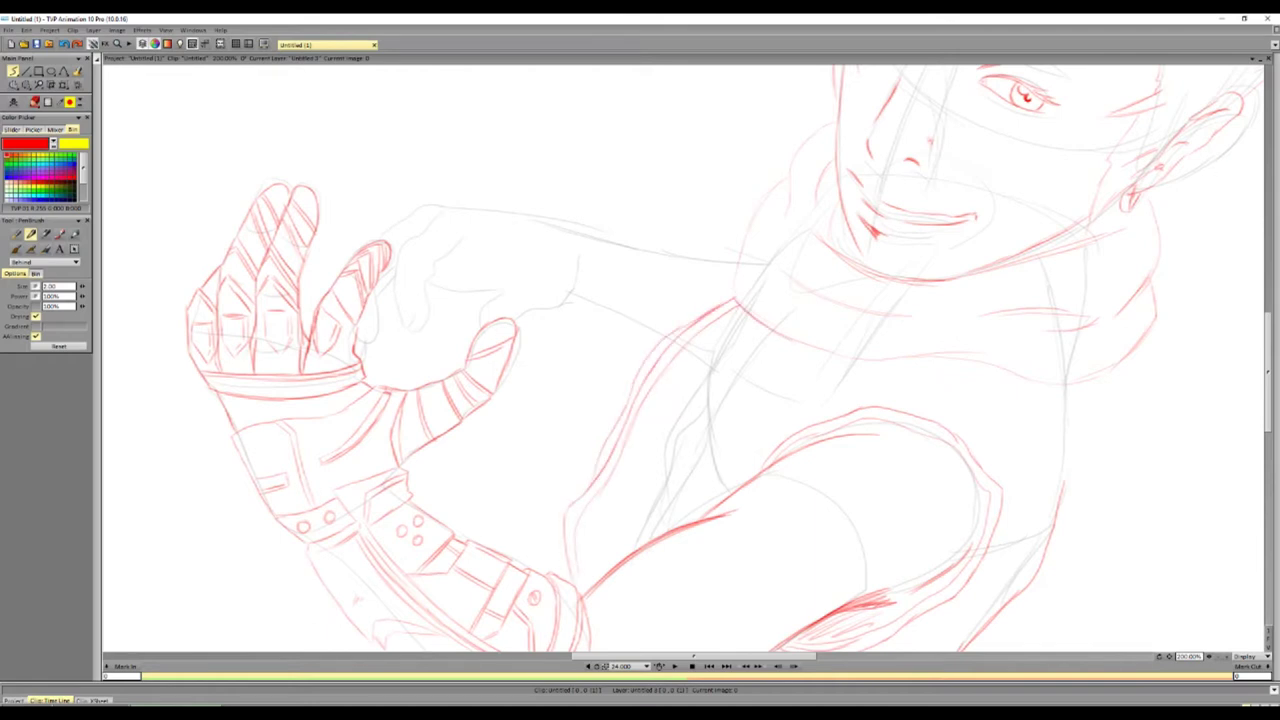
pyautogui.moveTo(640, 548)
pyautogui.mouseDown()
pyautogui.moveTo(676, 474)
pyautogui.moveTo(702, 348)
pyautogui.moveTo(706, 490)
pyautogui.moveTo(786, 382)
pyautogui.moveTo(820, 372)
pyautogui.mouseUp()
pyautogui.moveTo(1066, 386); pyautogui.dragTo(1062, 494)
pyautogui.moveTo(944, 386)
pyautogui.mouseDown()
pyautogui.moveTo(1030, 420)
pyautogui.moveTo(935, 400)
pyautogui.mouseUp()
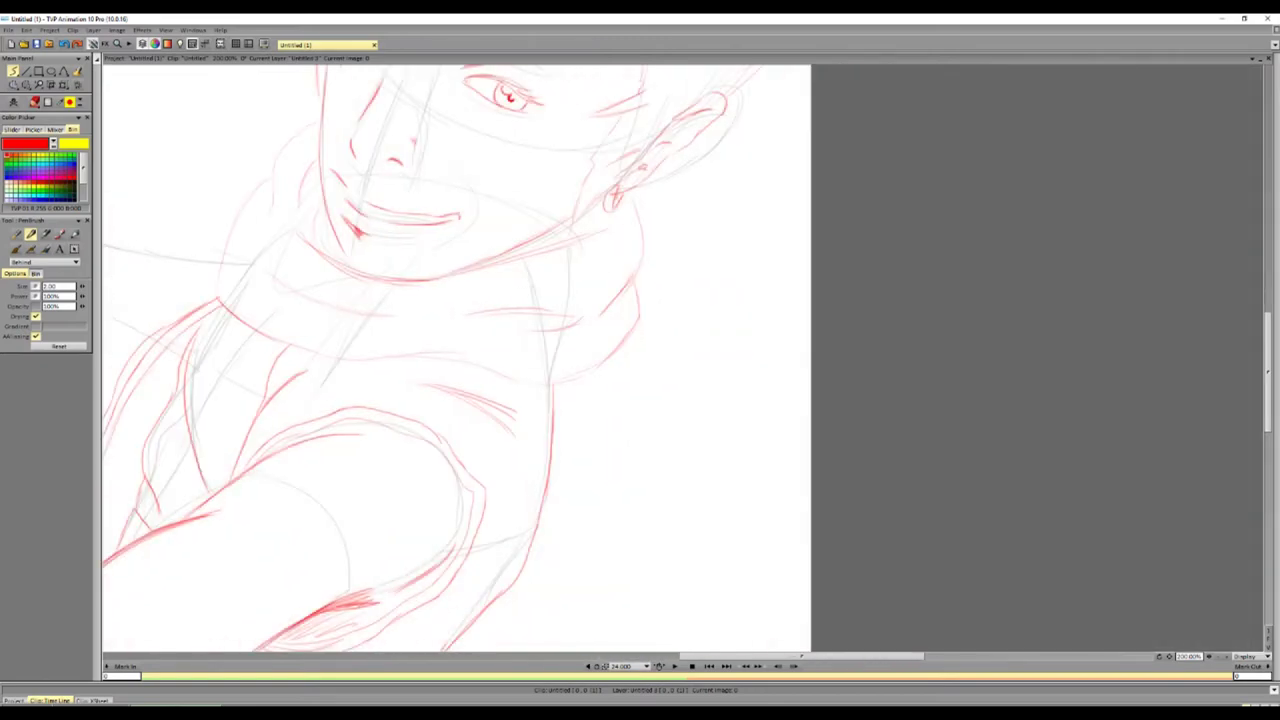
# Ink the long red cape edge sweeping up to the wrist, plus a short line right of it
pyautogui.scroll(-2, 985, 359)
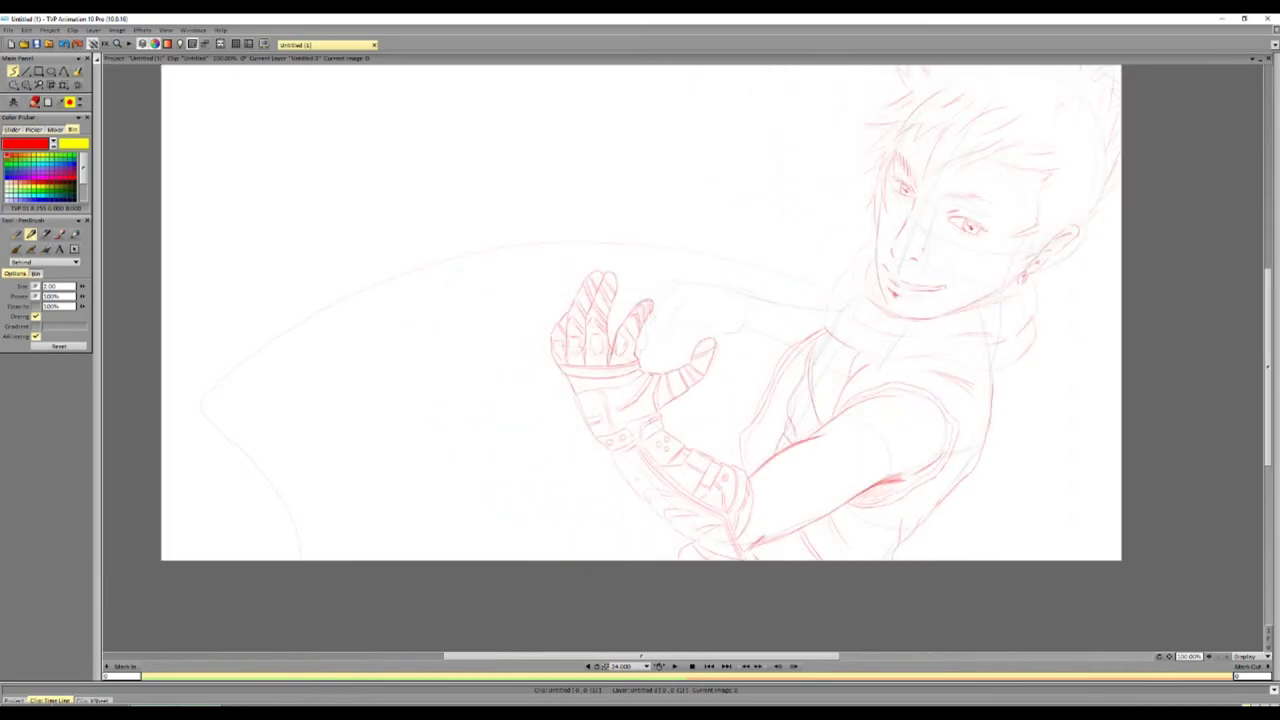
pyautogui.moveTo(312, 556)
pyautogui.mouseDown()
pyautogui.moveTo(470, 443)
pyautogui.moveTo(576, 397)
pyautogui.mouseUp()
pyautogui.moveTo(704, 382); pyautogui.dragTo(768, 374)
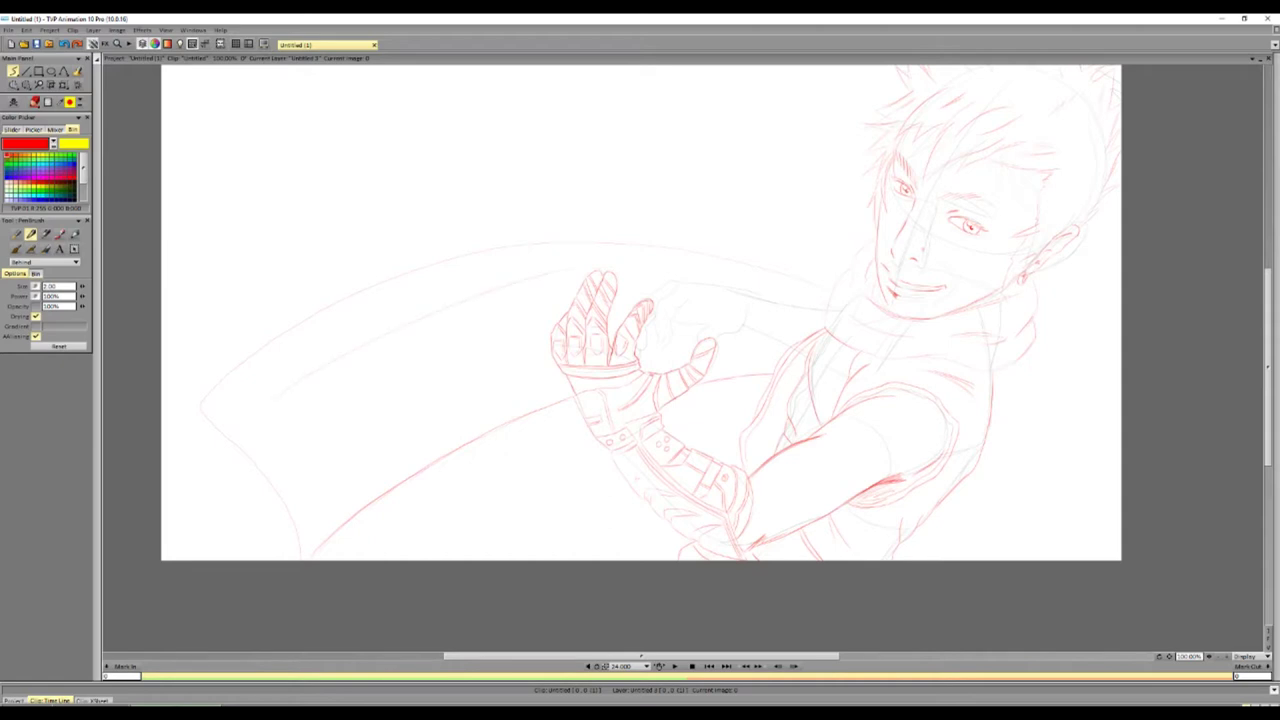
# At 200% zoom, outline the second hand's fingers above the open hand, including a banded finger
pyautogui.scroll(2, 685, 362)
pyautogui.moveTo(700, 251); pyautogui.dragTo(668, 283)
pyautogui.moveTo(726, 210); pyautogui.dragTo(688, 266)
pyautogui.moveTo(712, 214); pyautogui.dragTo(670, 290)
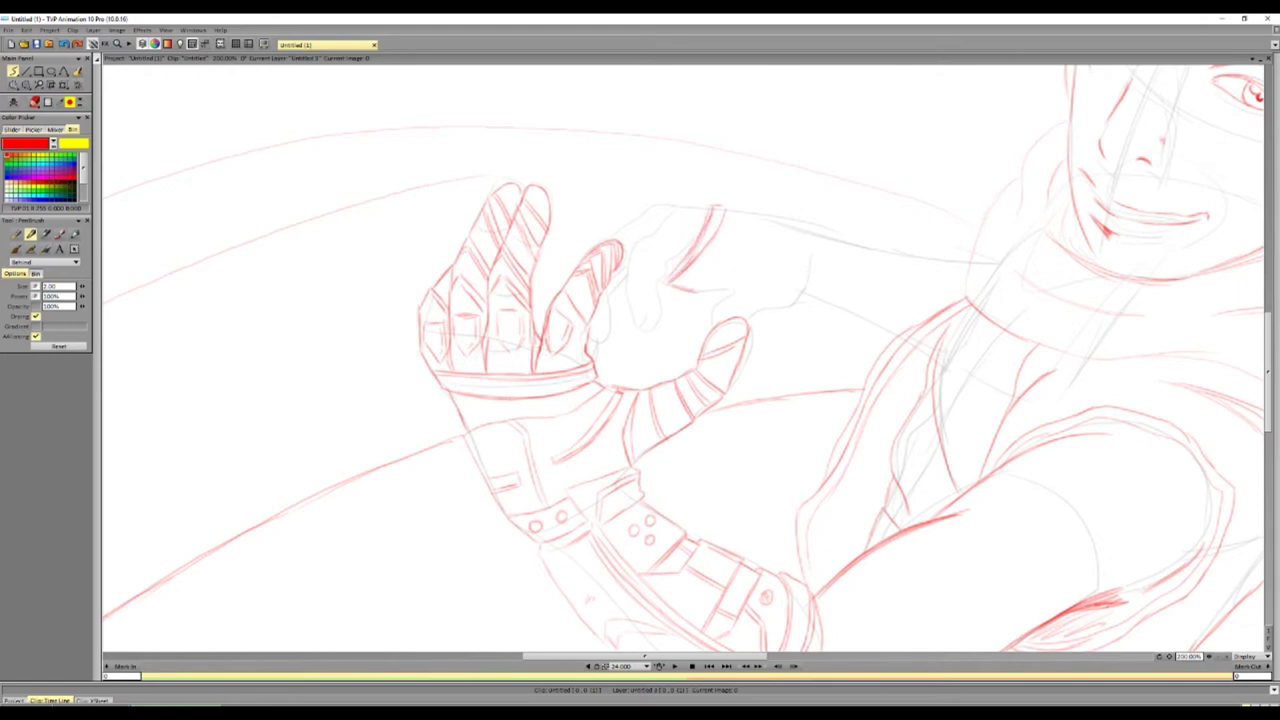
pyautogui.moveTo(714, 322)
pyautogui.mouseDown()
pyautogui.moveTo(758, 280)
pyautogui.moveTo(802, 284)
pyautogui.moveTo(802, 296)
pyautogui.mouseUp()
# Firm up the second hand's fingertip outline and ink the cuff's top and vertical edges
pyautogui.moveTo(758, 260)
pyautogui.mouseDown()
pyautogui.moveTo(800, 250)
pyautogui.moveTo(806, 290)
pyautogui.mouseUp()
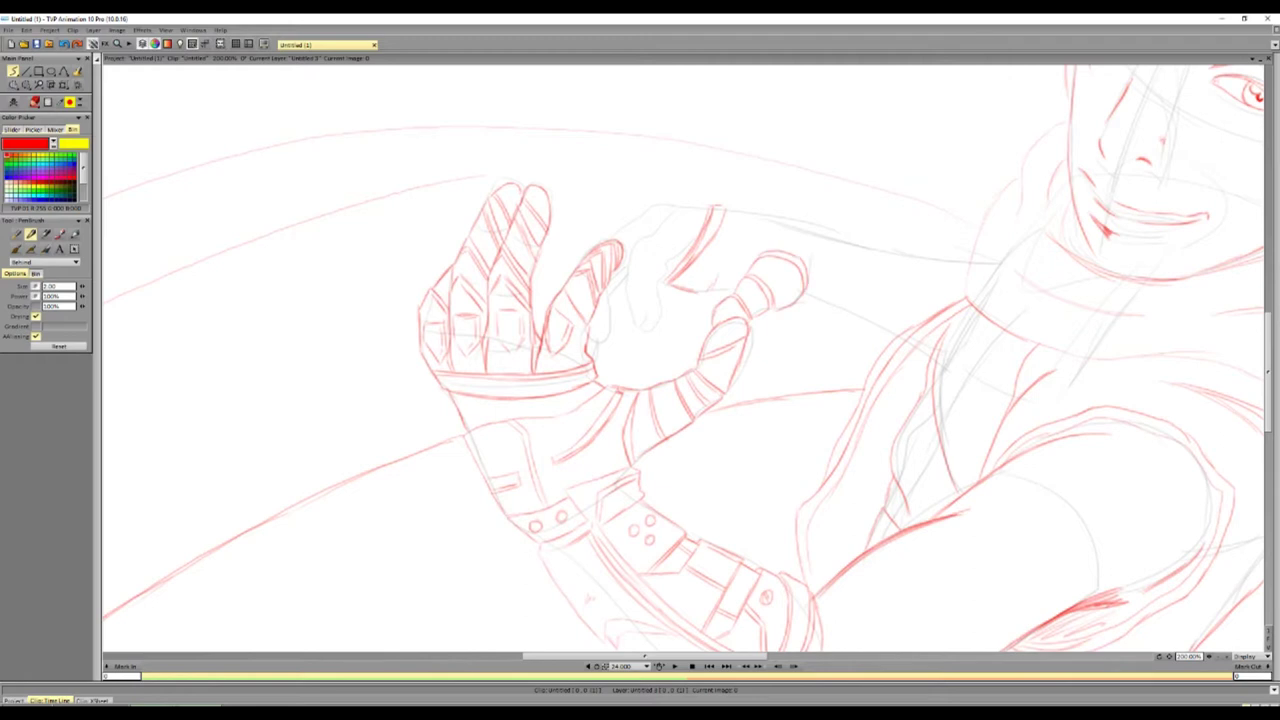
pyautogui.moveTo(818, 242)
pyautogui.mouseDown()
pyautogui.moveTo(812, 292)
pyautogui.moveTo(842, 314)
pyautogui.mouseUp()
pyautogui.moveTo(852, 242)
pyautogui.mouseDown()
pyautogui.moveTo(848, 294)
pyautogui.moveTo(850, 264)
pyautogui.mouseUp()
pyautogui.moveTo(820, 250)
pyautogui.mouseDown()
pyautogui.moveTo(818, 274)
pyautogui.moveTo(836, 238)
pyautogui.moveTo(826, 304)
pyautogui.mouseUp()
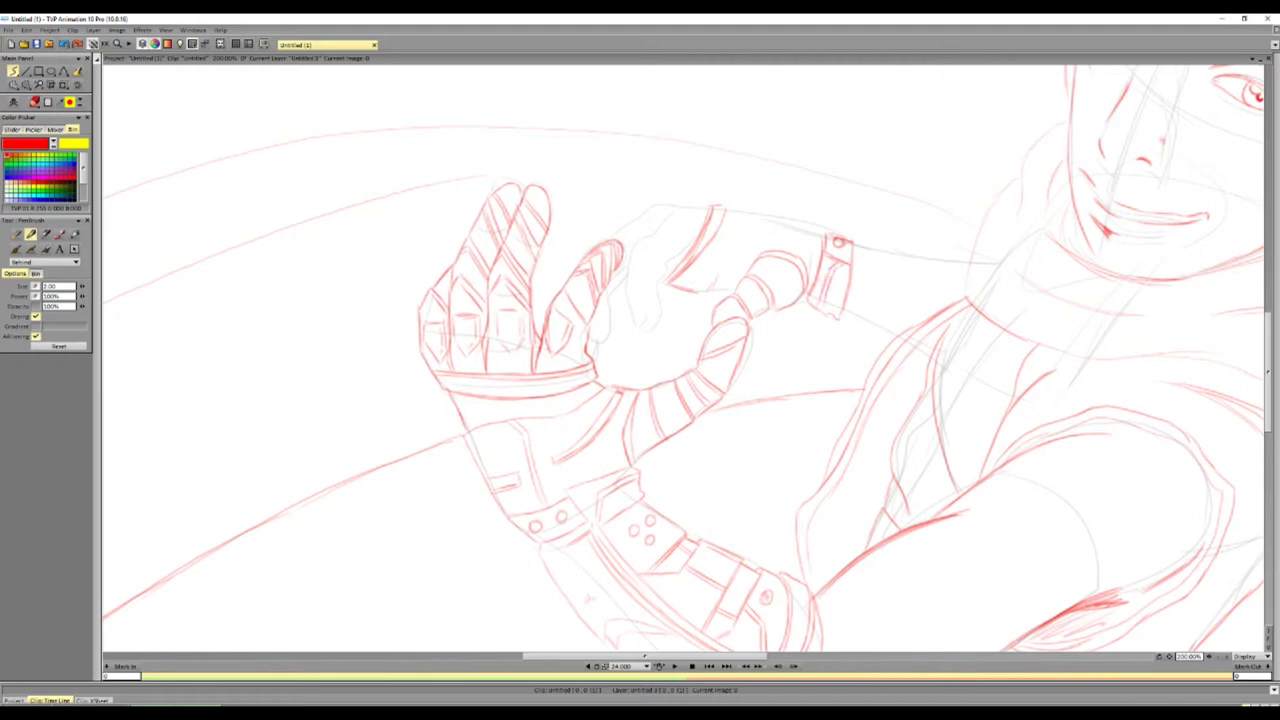
# Extend the sleeve lines right from the cuff and ink the cuff's right-side edges
pyautogui.moveTo(856, 240); pyautogui.dragTo(970, 244)
pyautogui.moveTo(856, 268); pyautogui.dragTo(974, 288)
pyautogui.moveTo(864, 258); pyautogui.dragTo(966, 286)
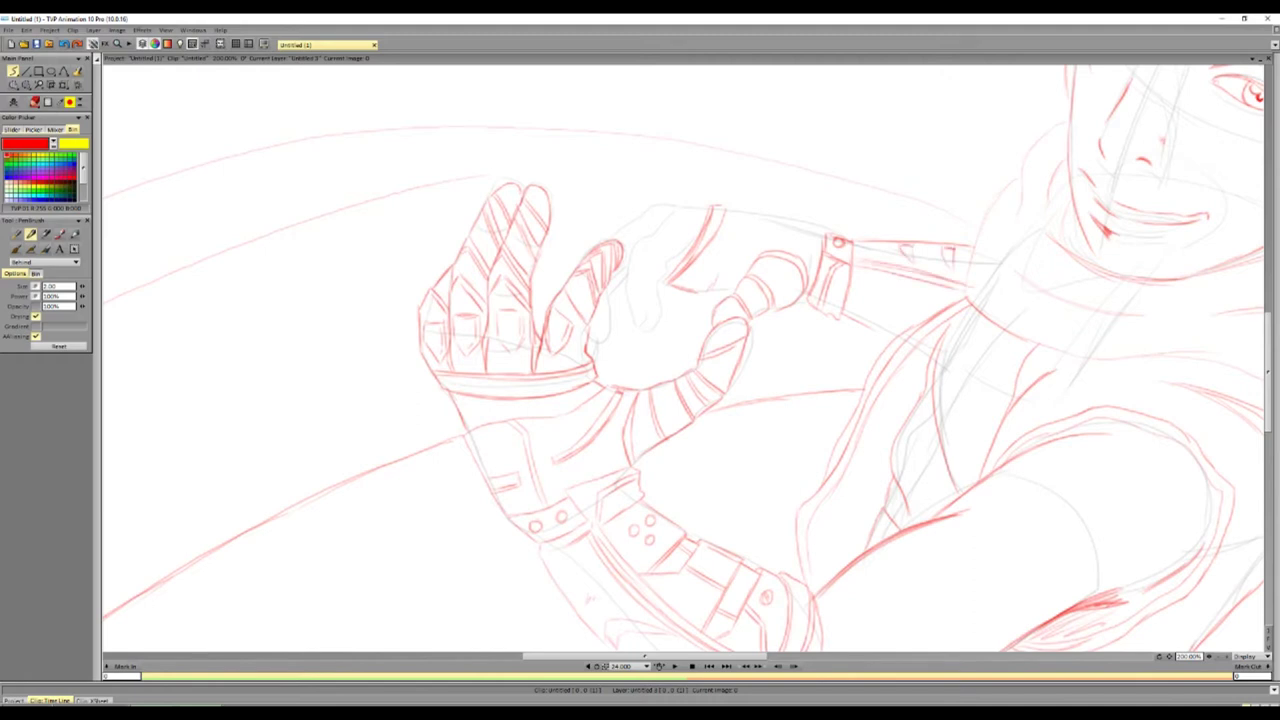
pyautogui.moveTo(886, 273)
pyautogui.mouseDown()
pyautogui.moveTo(877, 319)
pyautogui.moveTo(889, 333)
pyautogui.mouseUp()
pyautogui.moveTo(931, 287); pyautogui.dragTo(923, 327)
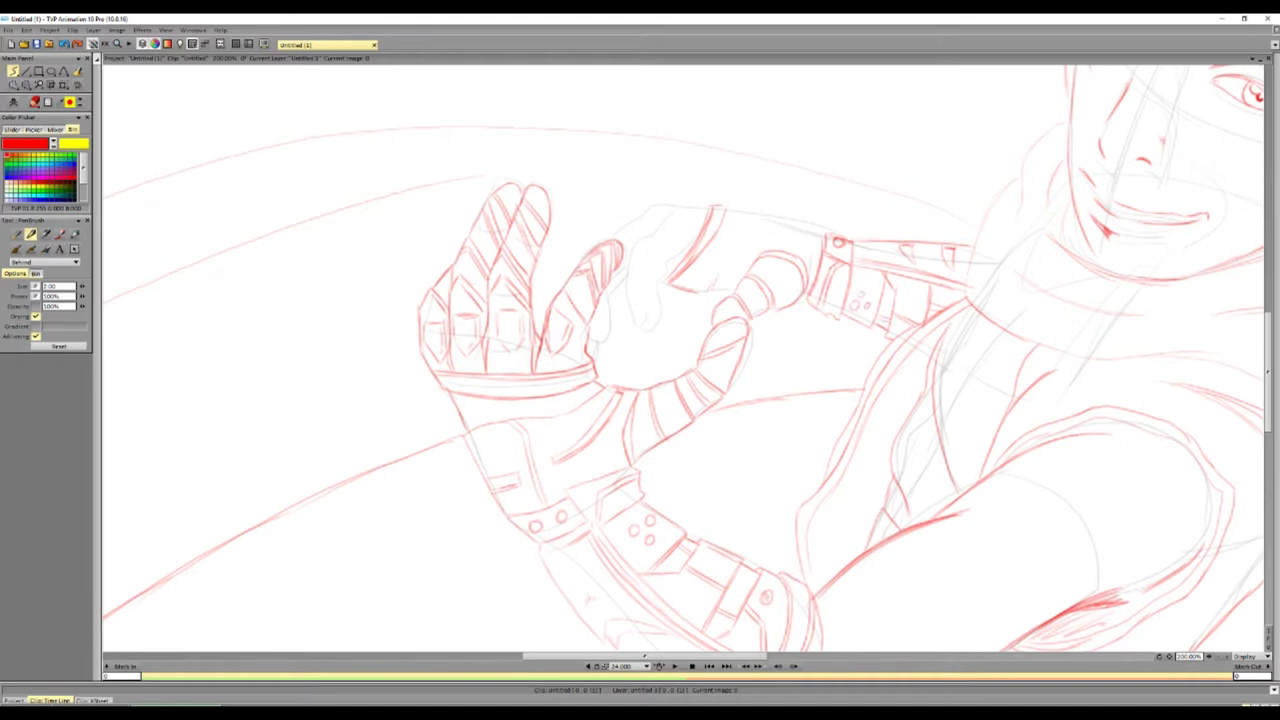
# Ink the second forearm and wrist details and outline the thumb's top and corner
pyautogui.moveTo(737, 212)
pyautogui.mouseDown()
pyautogui.moveTo(733, 258)
pyautogui.moveTo(742, 264)
pyautogui.moveTo(750, 235)
pyautogui.moveTo(748, 265)
pyautogui.mouseUp()
pyautogui.moveTo(762, 216)
pyautogui.mouseDown()
pyautogui.moveTo(800, 209)
pyautogui.moveTo(817, 265)
pyautogui.mouseUp()
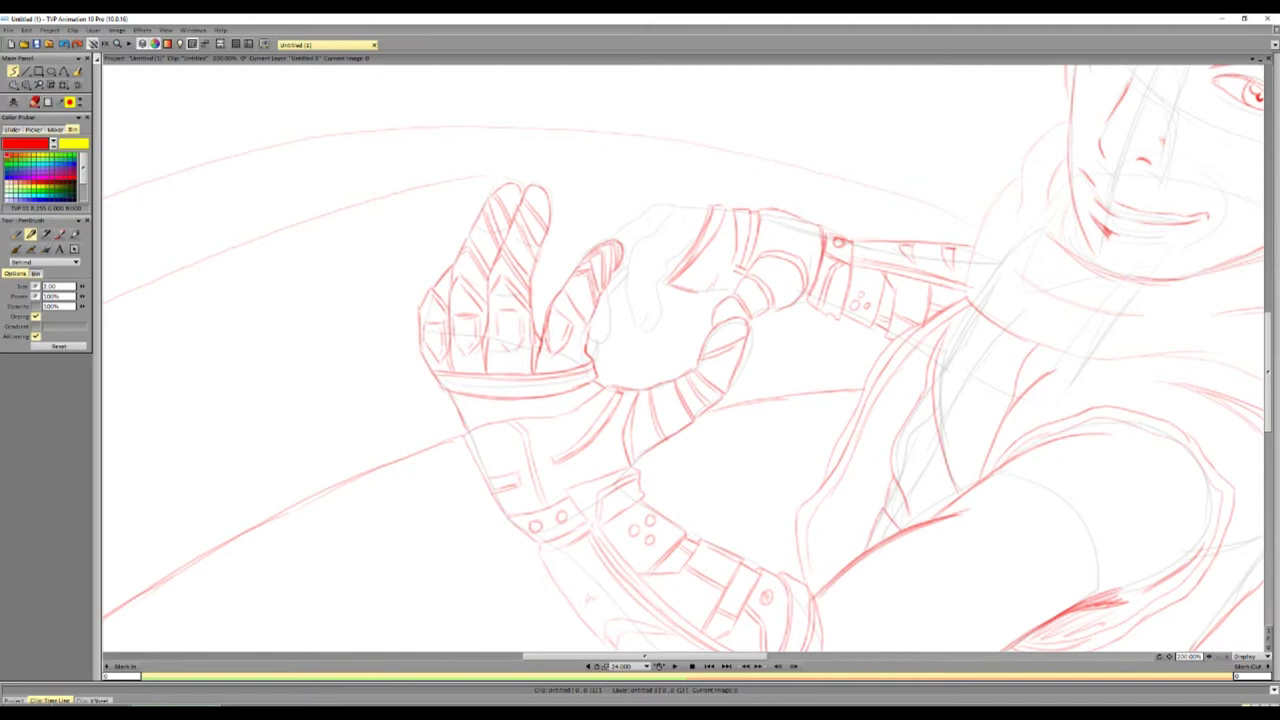
pyautogui.moveTo(735, 253)
pyautogui.mouseDown()
pyautogui.moveTo(711, 288)
pyautogui.moveTo(724, 295)
pyautogui.moveTo(643, 307)
pyautogui.moveTo(632, 284)
pyautogui.mouseUp()
pyautogui.moveTo(637, 241)
pyautogui.mouseDown()
pyautogui.moveTo(630, 256)
pyautogui.moveTo(667, 243)
pyautogui.mouseUp()
pyautogui.moveTo(639, 234)
pyautogui.mouseDown()
pyautogui.moveTo(630, 255)
pyautogui.moveTo(640, 237)
pyautogui.mouseUp()
pyautogui.moveTo(664, 210)
pyautogui.mouseDown()
pyautogui.moveTo(646, 231)
pyautogui.moveTo(692, 202)
pyautogui.moveTo(677, 256)
pyautogui.moveTo(711, 205)
pyautogui.mouseUp()
pyautogui.moveTo(638, 227)
pyautogui.mouseDown()
pyautogui.moveTo(613, 237)
pyautogui.moveTo(670, 196)
pyautogui.mouseUp()
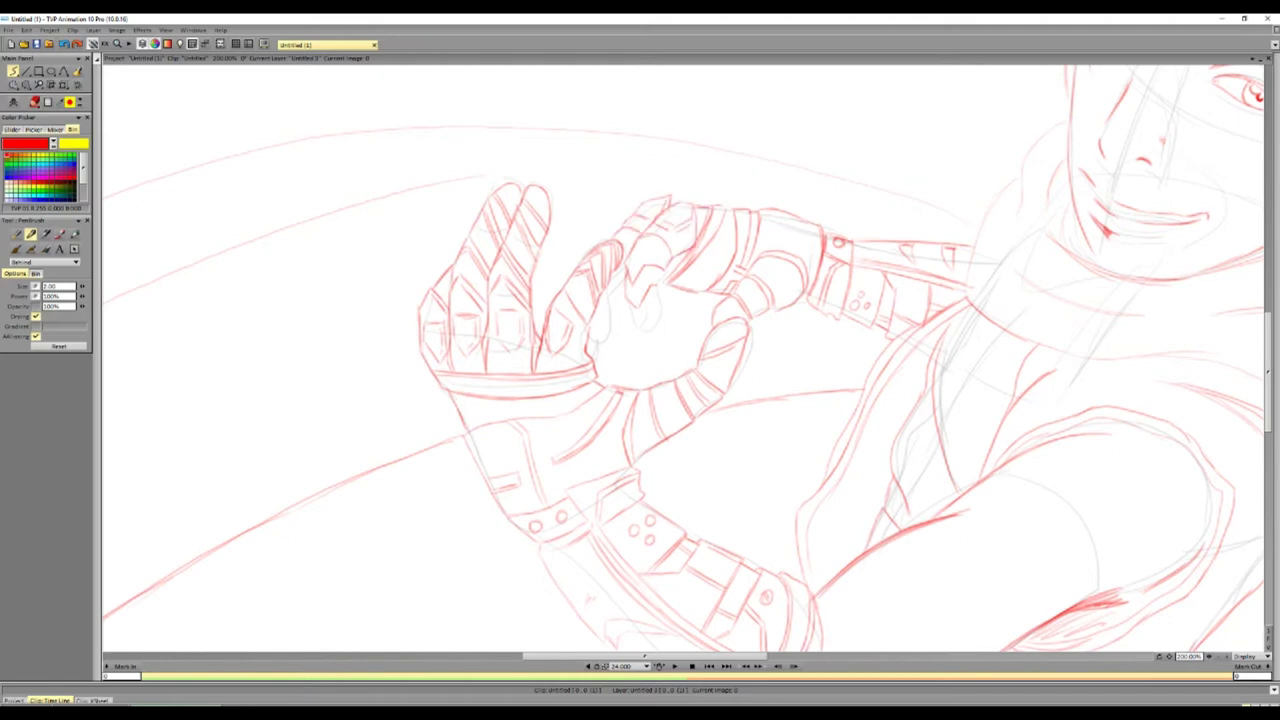
# Ink the curled fingers, knuckle curve and thumb's inner edge, then view the whole drawing with its timeline
pyautogui.moveTo(666, 254); pyautogui.dragTo(646, 266)
pyautogui.moveTo(639, 289); pyautogui.dragTo(632, 294)
pyautogui.moveTo(659, 279)
pyautogui.mouseDown()
pyautogui.moveTo(642, 287)
pyautogui.moveTo(658, 310)
pyautogui.mouseUp()
pyautogui.moveTo(598, 340); pyautogui.dragTo(611, 303)
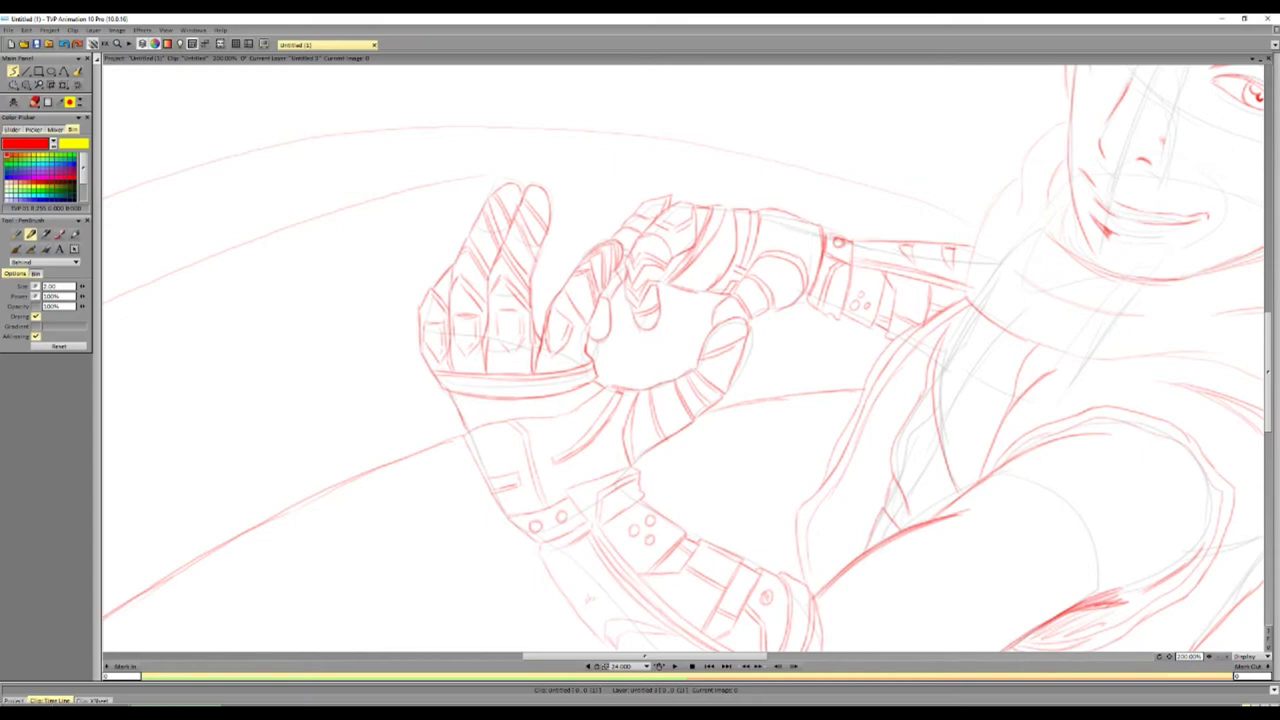
pyautogui.click(50, 700)
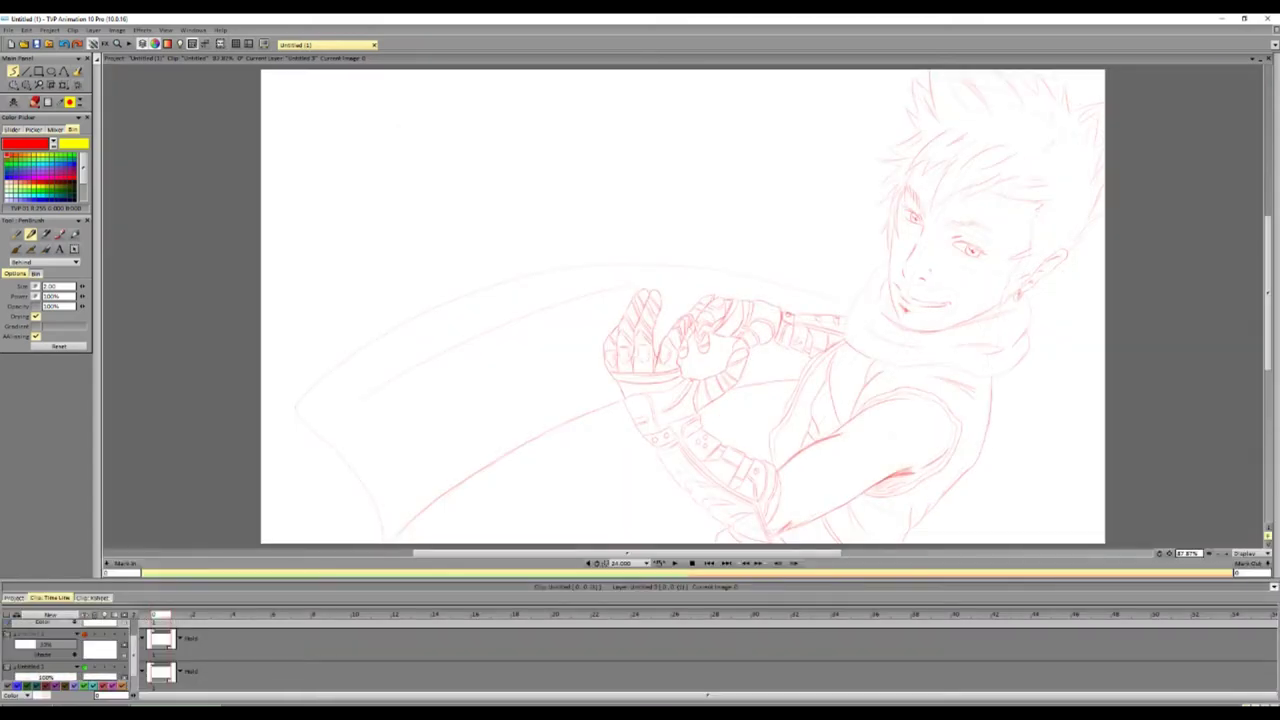
# Hide the timeline and ink the scarf collar and its right edge
pyautogui.click(50, 597)
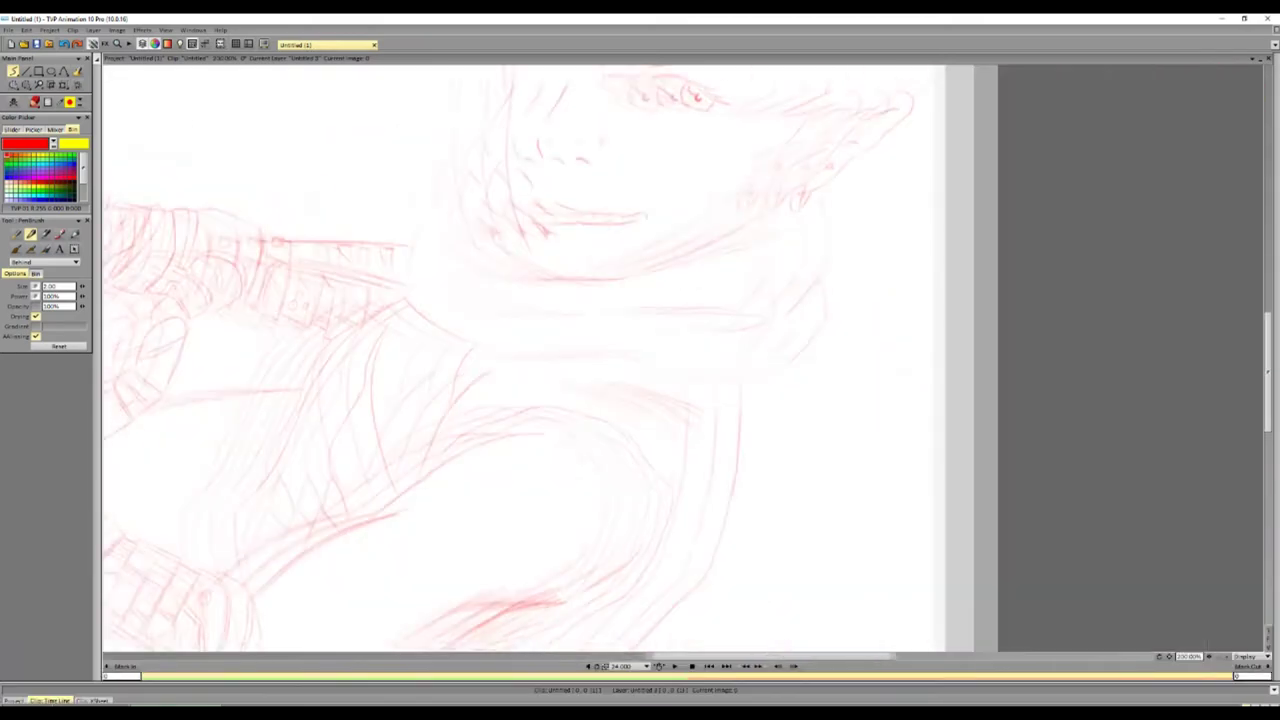
pyautogui.moveTo(734, 428)
pyautogui.mouseDown()
pyautogui.moveTo(654, 462)
pyautogui.moveTo(668, 458)
pyautogui.mouseUp()
pyautogui.moveTo(748, 405)
pyautogui.mouseDown()
pyautogui.moveTo(760, 470)
pyautogui.moveTo(708, 538)
pyautogui.mouseUp()
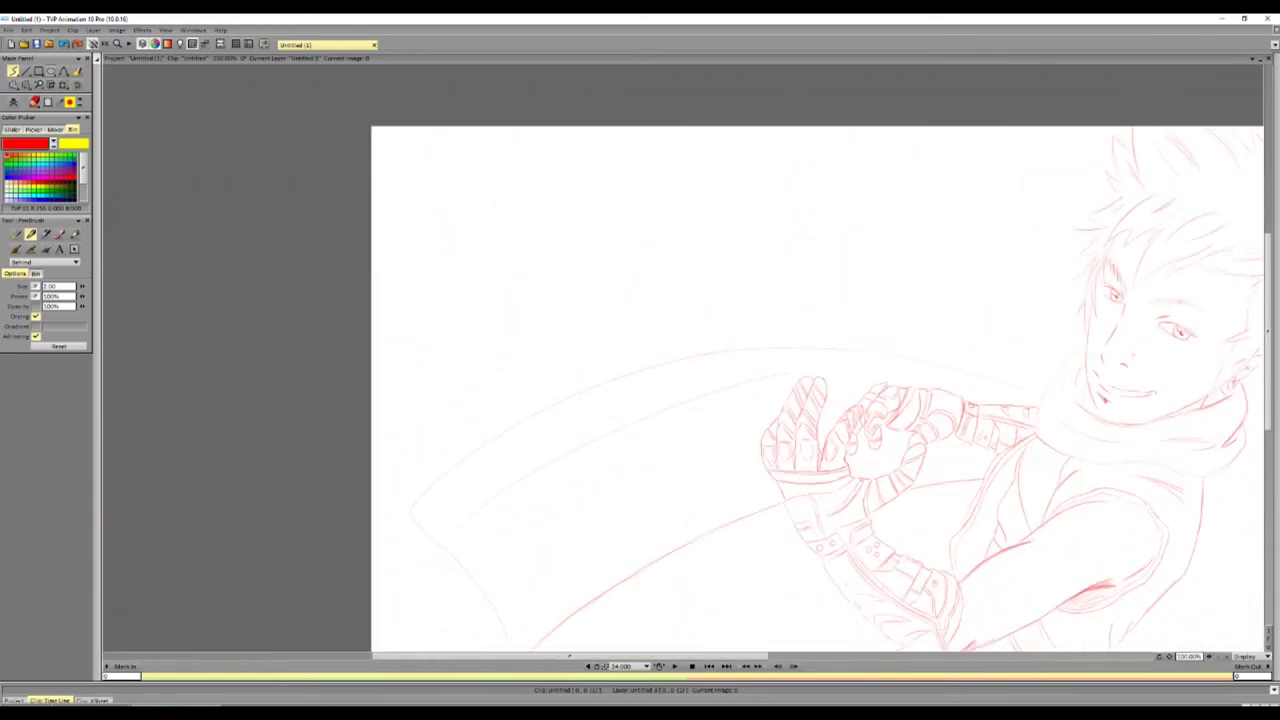
# Try a smooth-curve arc above the arms, undo it and return to freehand drawing
pyautogui.hotkey('shift', 's')
pyautogui.moveTo(410, 514); pyautogui.dragTo(1044, 398)
pyautogui.click(753, 250)
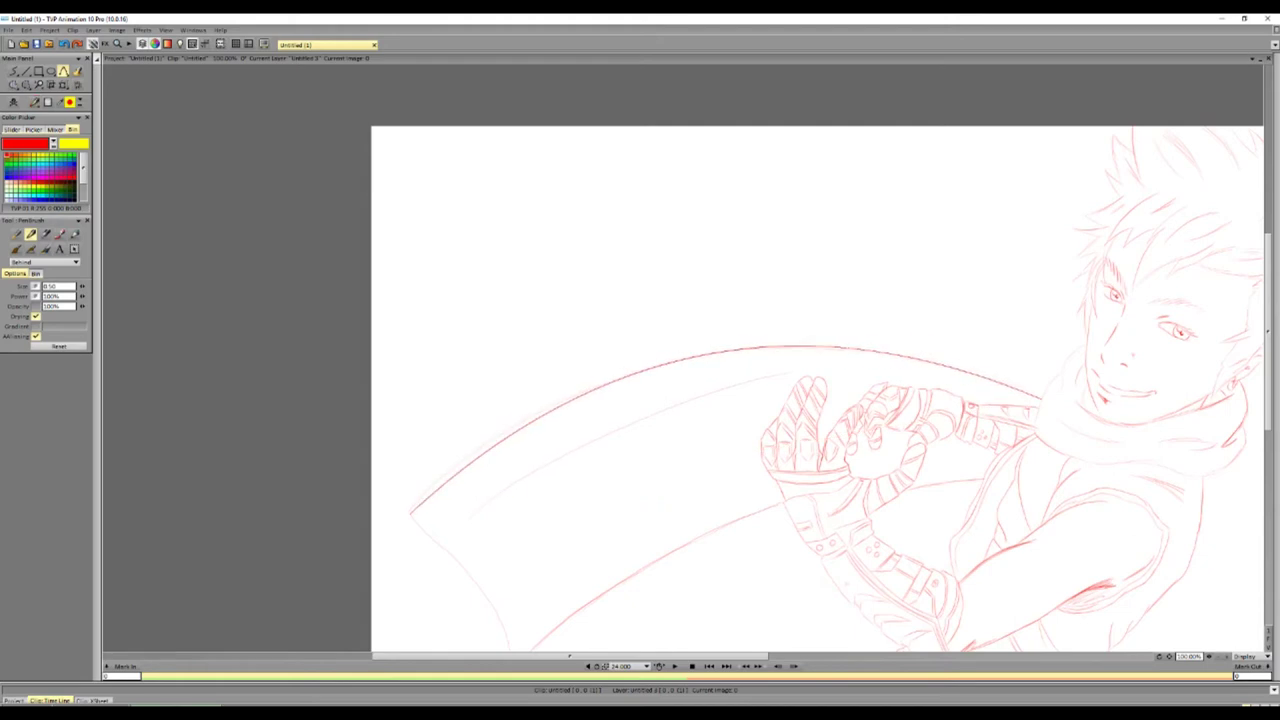
pyautogui.hotkey('ctrl', 'z')
pyautogui.hotkey('shift', 's')
# Ink the neck, collar and lower scarf edge lines in red
pyautogui.scroll(3, 705, 376)
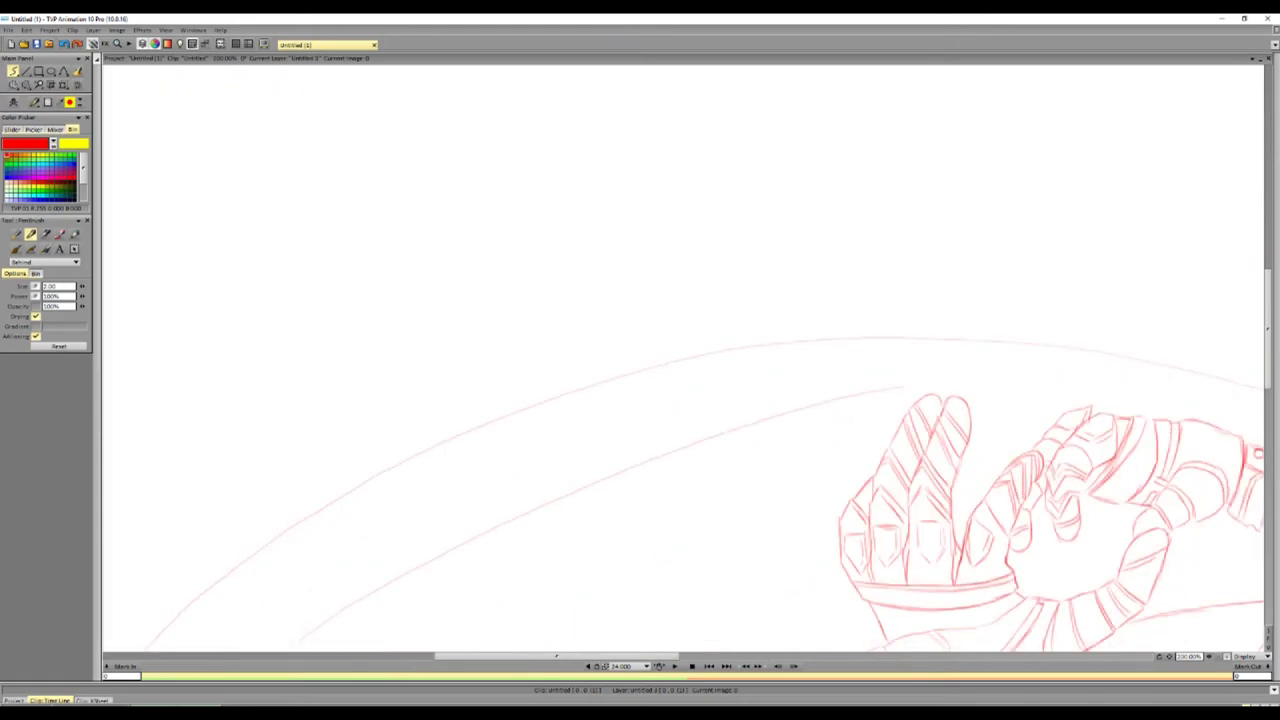
pyautogui.moveTo(728, 335)
pyautogui.mouseDown()
pyautogui.moveTo(750, 410)
pyautogui.moveTo(800, 485)
pyautogui.moveTo(925, 482)
pyautogui.moveTo(1000, 455)
pyautogui.mouseUp()
pyautogui.moveTo(698, 482)
pyautogui.mouseDown()
pyautogui.moveTo(830, 525)
pyautogui.moveTo(1000, 526)
pyautogui.mouseUp()
pyautogui.moveTo(922, 544); pyautogui.dragTo(1018, 536)
pyautogui.moveTo(690, 542)
pyautogui.mouseDown()
pyautogui.moveTo(960, 598)
pyautogui.moveTo(1048, 562)
pyautogui.mouseUp()
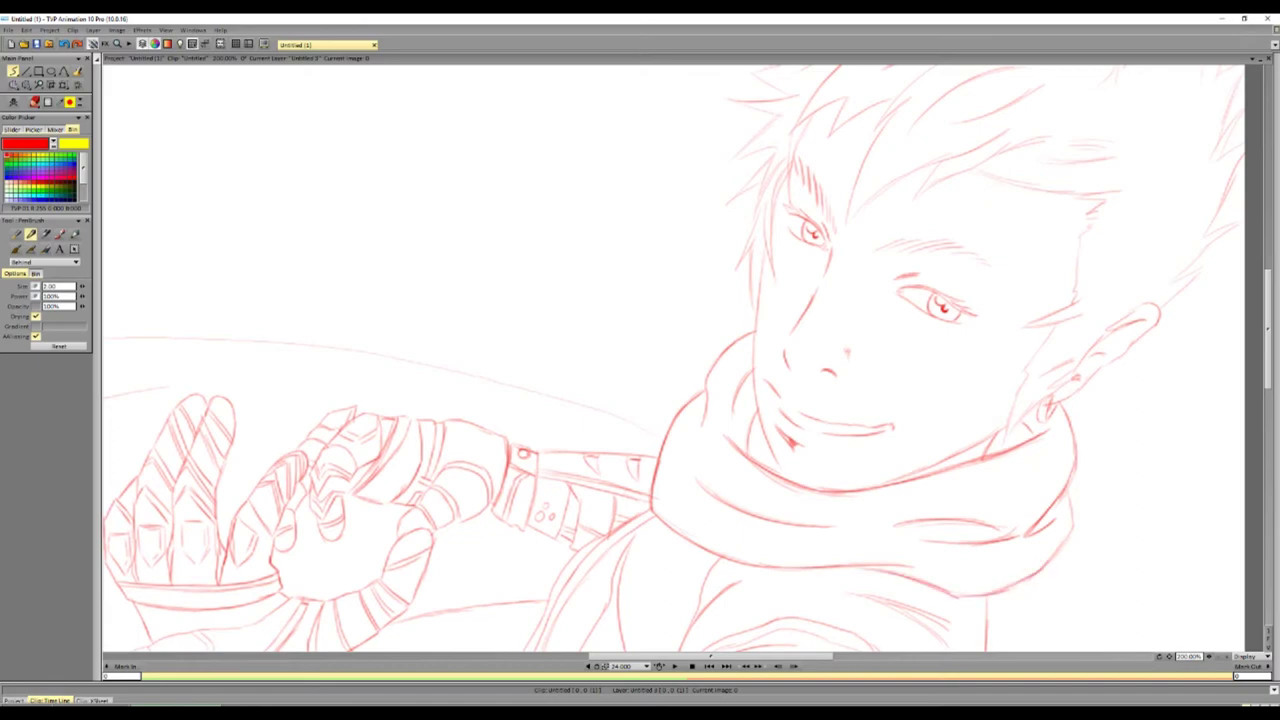
pyautogui.moveTo(1072, 490); pyautogui.dragTo(1060, 550)
pyautogui.moveTo(640, 360); pyautogui.dragTo(850, 360)
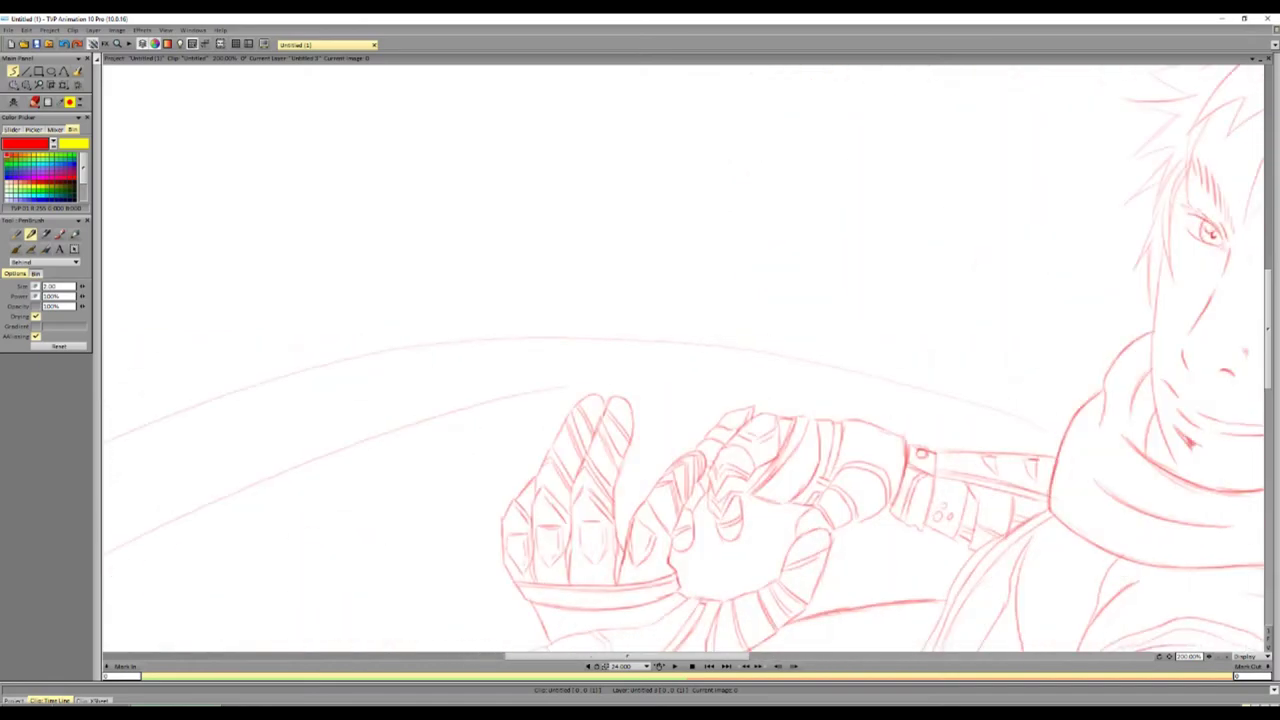
# Ink the top of the arm and the cape's long arcs sweeping toward the lower left
pyautogui.moveTo(818, 407); pyautogui.dragTo(960, 450)
pyautogui.moveTo(410, 349)
pyautogui.mouseDown()
pyautogui.moveTo(592, 338)
pyautogui.moveTo(946, 395)
pyautogui.moveTo(1060, 440)
pyautogui.mouseUp()
pyautogui.moveTo(640, 360); pyautogui.dragTo(1050, 360)
pyautogui.moveTo(330, 548)
pyautogui.mouseDown()
pyautogui.moveTo(514, 440)
pyautogui.moveTo(738, 362)
pyautogui.moveTo(852, 345)
pyautogui.mouseUp()
pyautogui.moveTo(444, 594)
pyautogui.mouseDown()
pyautogui.moveTo(896, 402)
pyautogui.moveTo(1006, 338)
pyautogui.mouseUp()
pyautogui.moveTo(640, 400); pyautogui.dragTo(640, 342)
pyautogui.moveTo(414, 558)
pyautogui.mouseDown()
pyautogui.moveTo(328, 626)
pyautogui.moveTo(474, 520)
pyautogui.mouseUp()
# Hatch the lower cape arc and extend the upper cape arc down to the tip
pyautogui.moveTo(352, 622); pyautogui.dragTo(474, 520)
pyautogui.moveTo(360, 598); pyautogui.dragTo(468, 522)
pyautogui.moveTo(640, 360); pyautogui.dragTo(715, 360)
pyautogui.moveTo(640, 400); pyautogui.dragTo(640, 210)
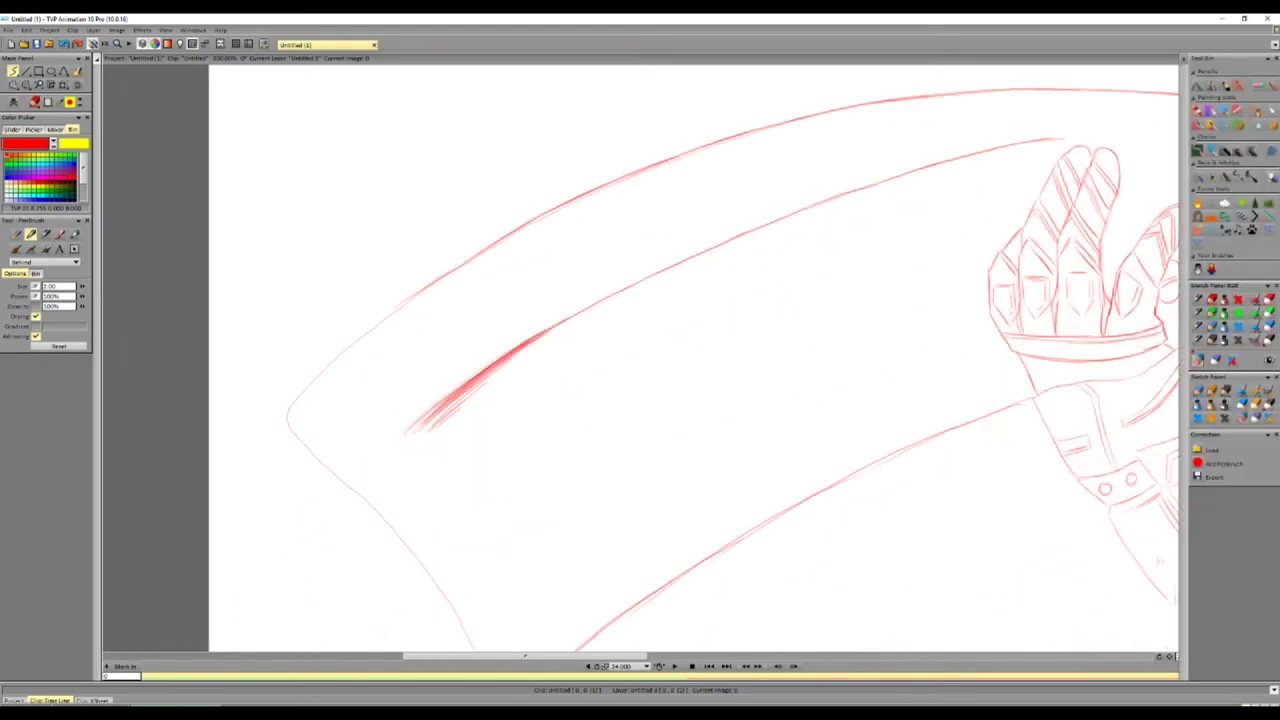
pyautogui.moveTo(418, 294)
pyautogui.mouseDown()
pyautogui.moveTo(308, 396)
pyautogui.moveTo(288, 442)
pyautogui.mouseUp()
# Erase the rough cape-tip curve, redraw it and replace the long diagonal cape line
pyautogui.moveTo(640, 400); pyautogui.dragTo(640, 240)
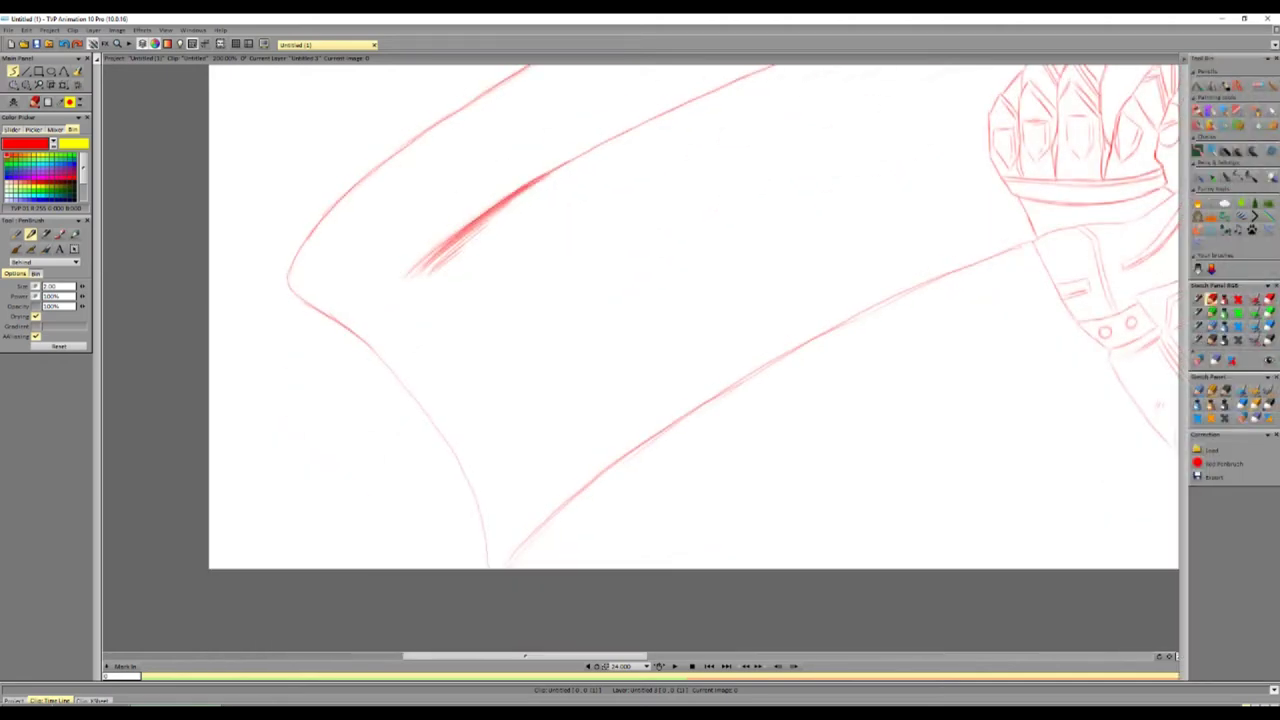
pyautogui.moveTo(345, 325); pyautogui.dragTo(485, 555)
pyautogui.moveTo(340, 322)
pyautogui.mouseDown()
pyautogui.moveTo(410, 352)
pyautogui.moveTo(448, 420)
pyautogui.moveTo(455, 502)
pyautogui.moveTo(497, 568)
pyautogui.moveTo(546, 518)
pyautogui.moveTo(750, 378)
pyautogui.moveTo(1024, 245)
pyautogui.mouseUp()
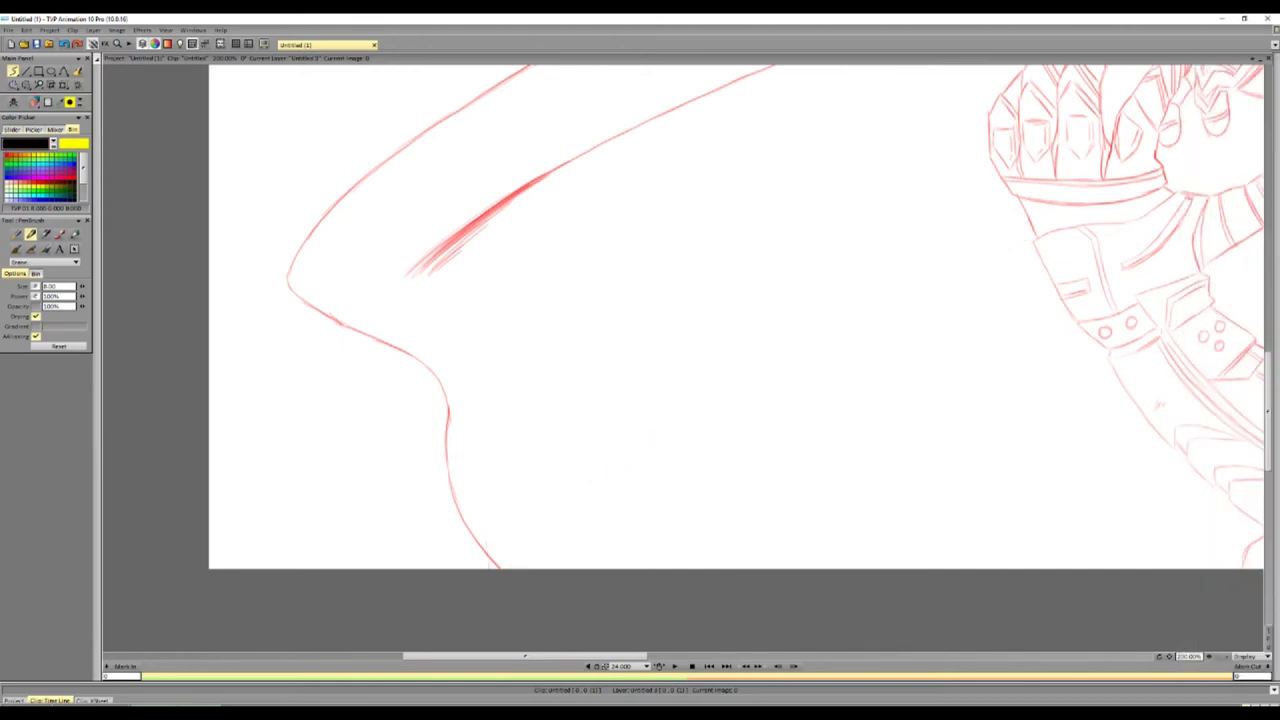
pyautogui.moveTo(503, 568)
pyautogui.mouseDown()
pyautogui.moveTo(556, 460)
pyautogui.moveTo(634, 358)
pyautogui.moveTo(848, 170)
pyautogui.moveTo(1000, 90)
pyautogui.mouseUp()
# Draw curved folds and the inner edge inside the cape, plus a fist line
pyautogui.scroll(3, 1000, 90)
pyautogui.hscroll(5, 683, 358)
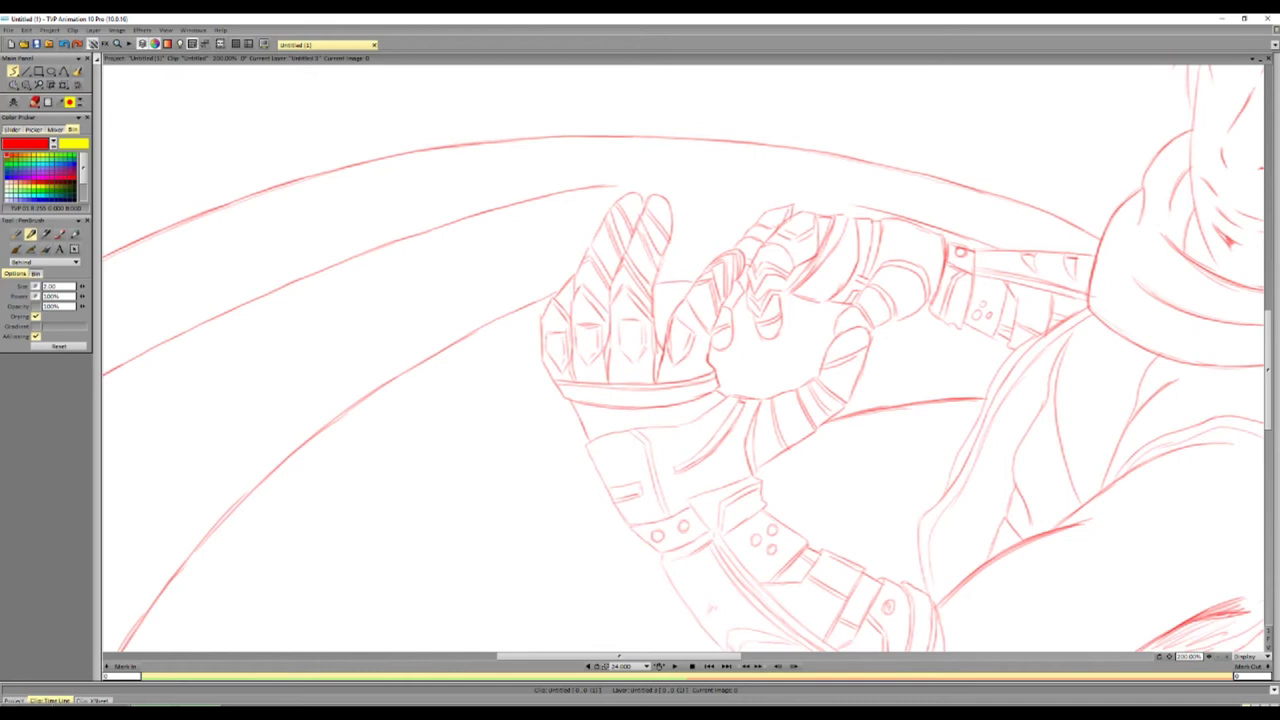
pyautogui.scroll(-2, 683, 358)
pyautogui.moveTo(606, 360)
pyautogui.mouseDown()
pyautogui.moveTo(552, 416)
pyautogui.moveTo(530, 464)
pyautogui.moveTo(529, 505)
pyautogui.moveTo(558, 568)
pyautogui.moveTo(341, 536)
pyautogui.moveTo(328, 466)
pyautogui.moveTo(430, 256)
pyautogui.moveTo(540, 162)
pyautogui.mouseUp()
pyautogui.moveTo(404, 352); pyautogui.dragTo(383, 513)
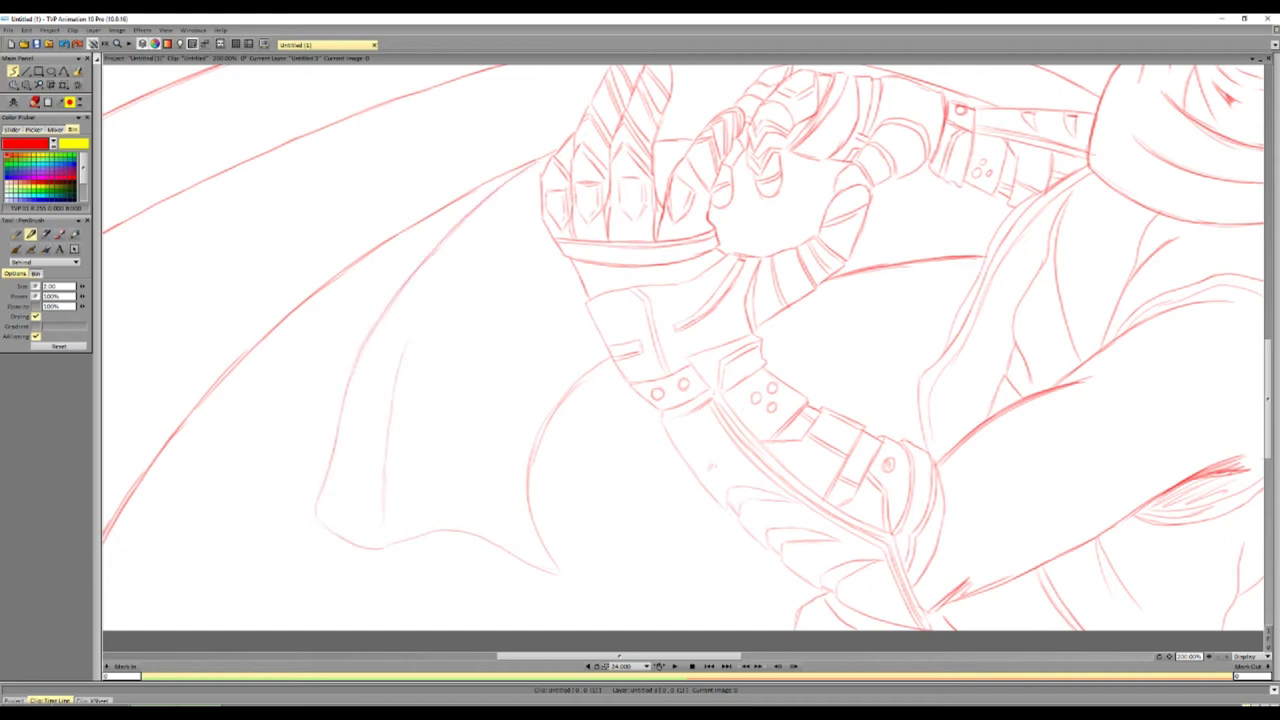
pyautogui.moveTo(515, 335); pyautogui.dragTo(575, 278)
pyautogui.moveTo(730, 215); pyautogui.dragTo(800, 210)
pyautogui.scroll(-2, 683, 347)
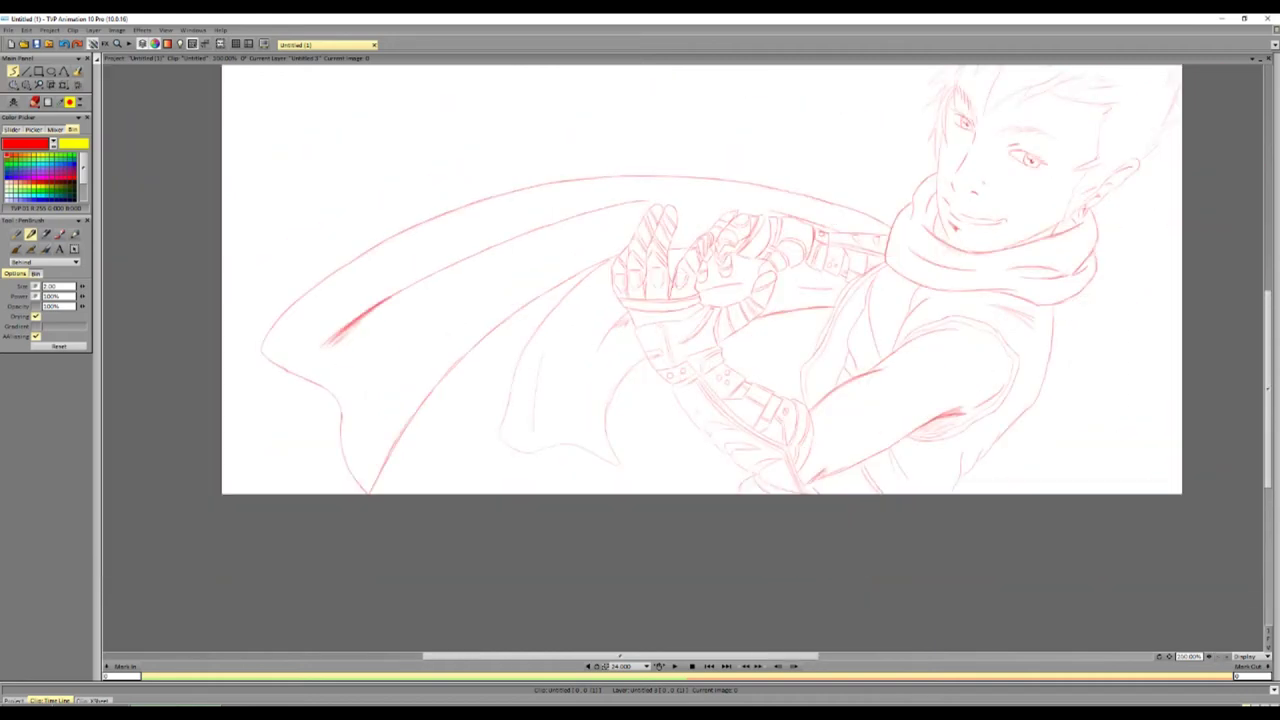
# Toggle off erase mode and draw the long line along the cape's inner edge
pyautogui.click(1211, 298)
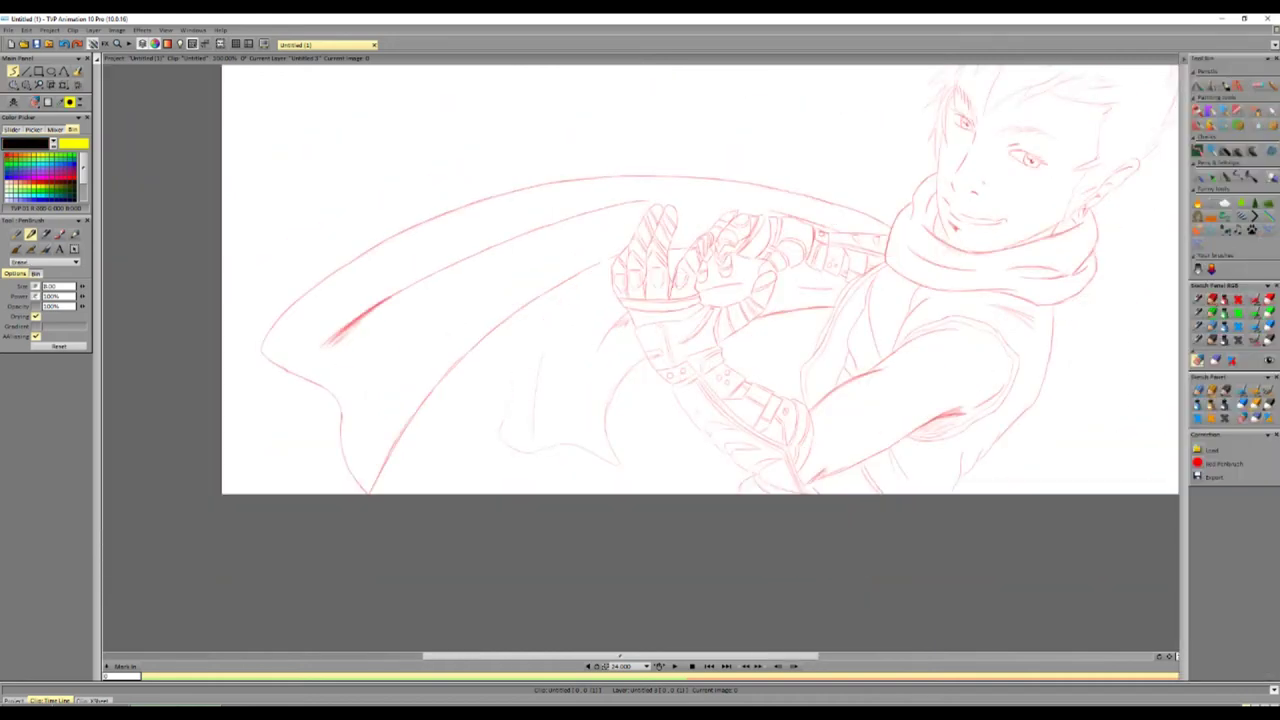
pyautogui.scroll(2, 680, 370)
pyautogui.moveTo(436, 372); pyautogui.dragTo(575, 230)
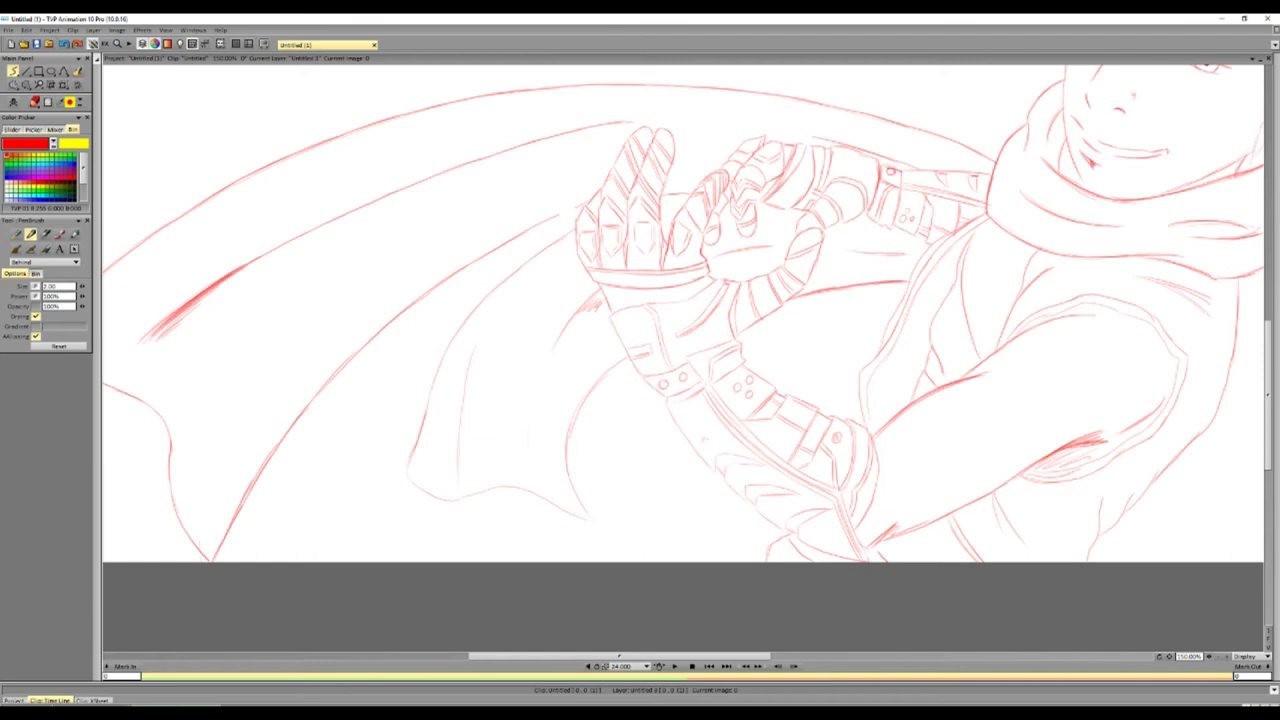
pyautogui.moveTo(432, 382); pyautogui.dragTo(452, 500)
# Add light hatching on the torso, cheek, neck and along the scarf's lower edge
pyautogui.press('-')
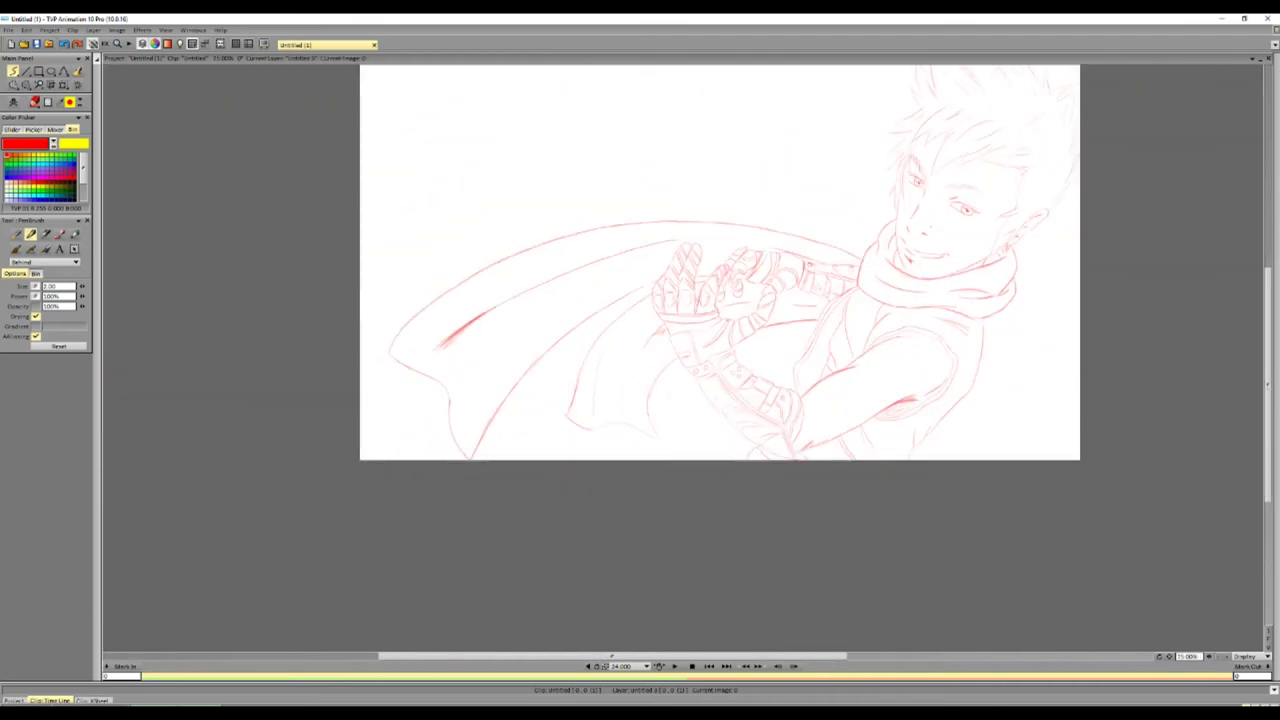
pyautogui.hscroll(3, 720, 400)
pyautogui.scroll(5, 720, 400)
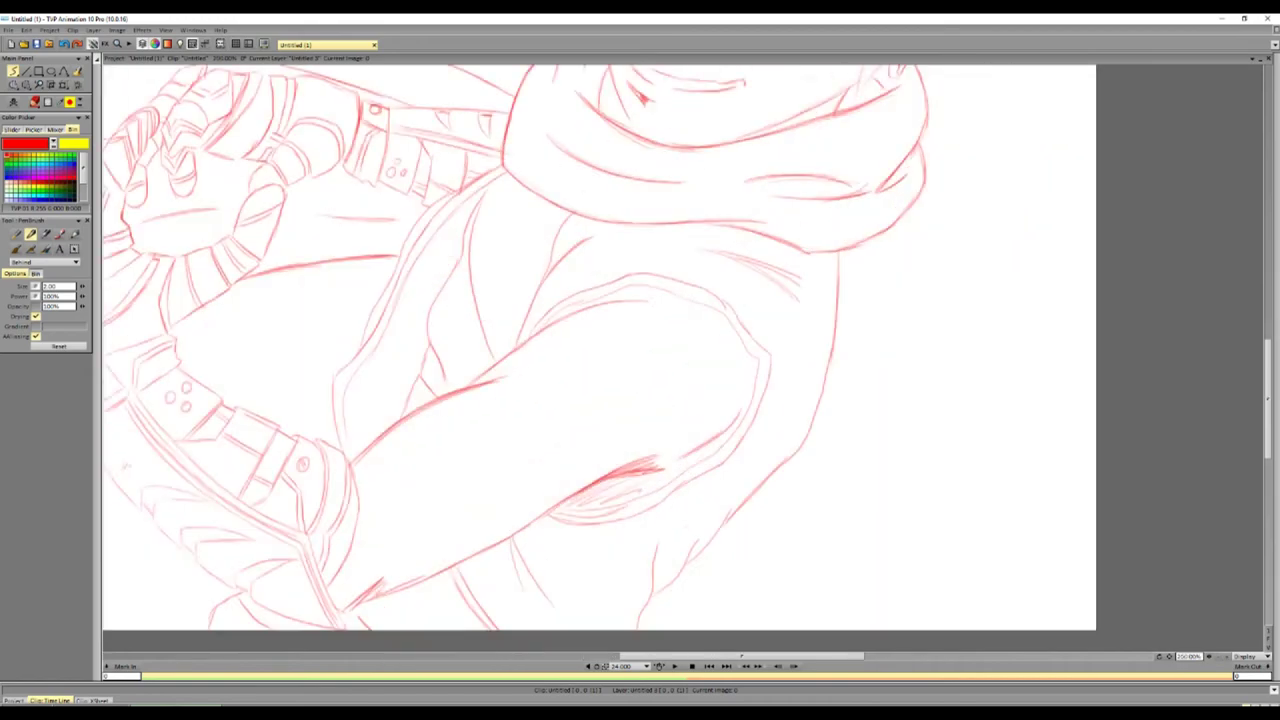
pyautogui.moveTo(700, 540); pyautogui.dragTo(738, 502)
pyautogui.scroll(5, 600, 358)
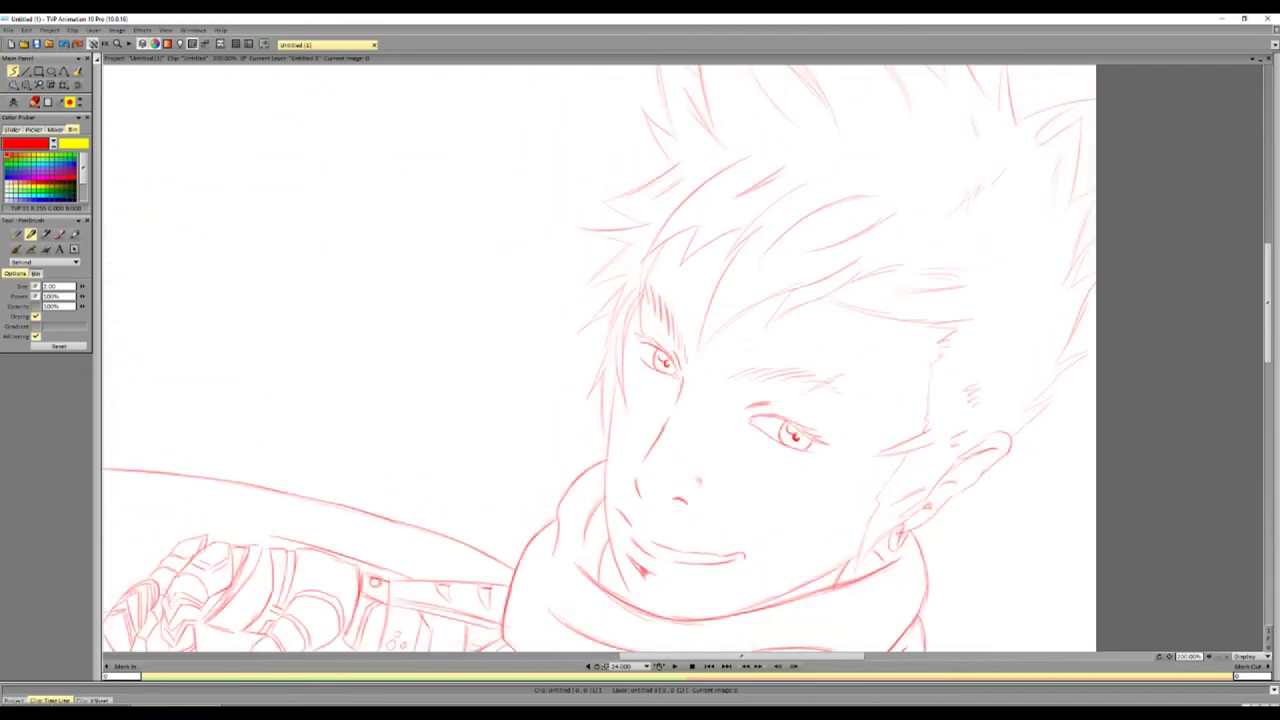
pyautogui.moveTo(756, 480)
pyautogui.mouseDown()
pyautogui.moveTo(818, 530)
pyautogui.moveTo(766, 550)
pyautogui.mouseUp()
pyautogui.moveTo(616, 474)
pyautogui.mouseDown()
pyautogui.moveTo(590, 508)
pyautogui.moveTo(586, 550)
pyautogui.mouseUp()
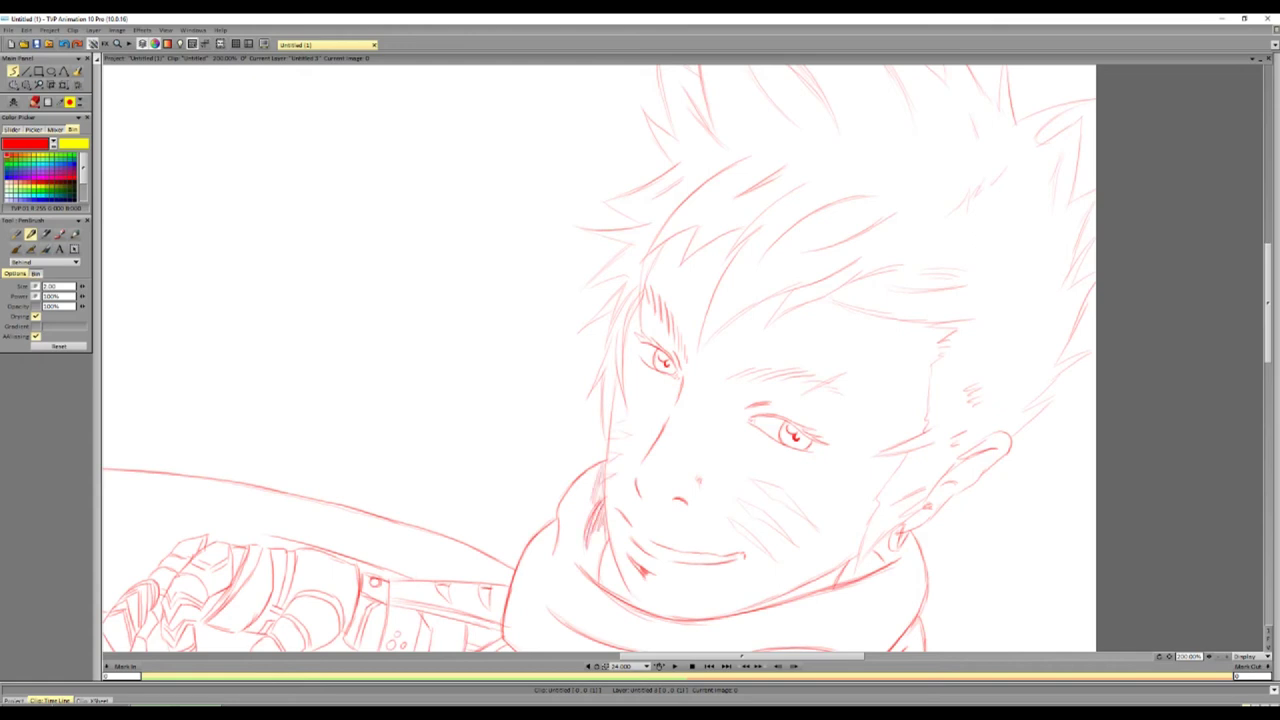
pyautogui.moveTo(690, 618); pyautogui.dragTo(756, 607)
# Zoom out to show the complete red line drawing
pyautogui.click(1219, 657)
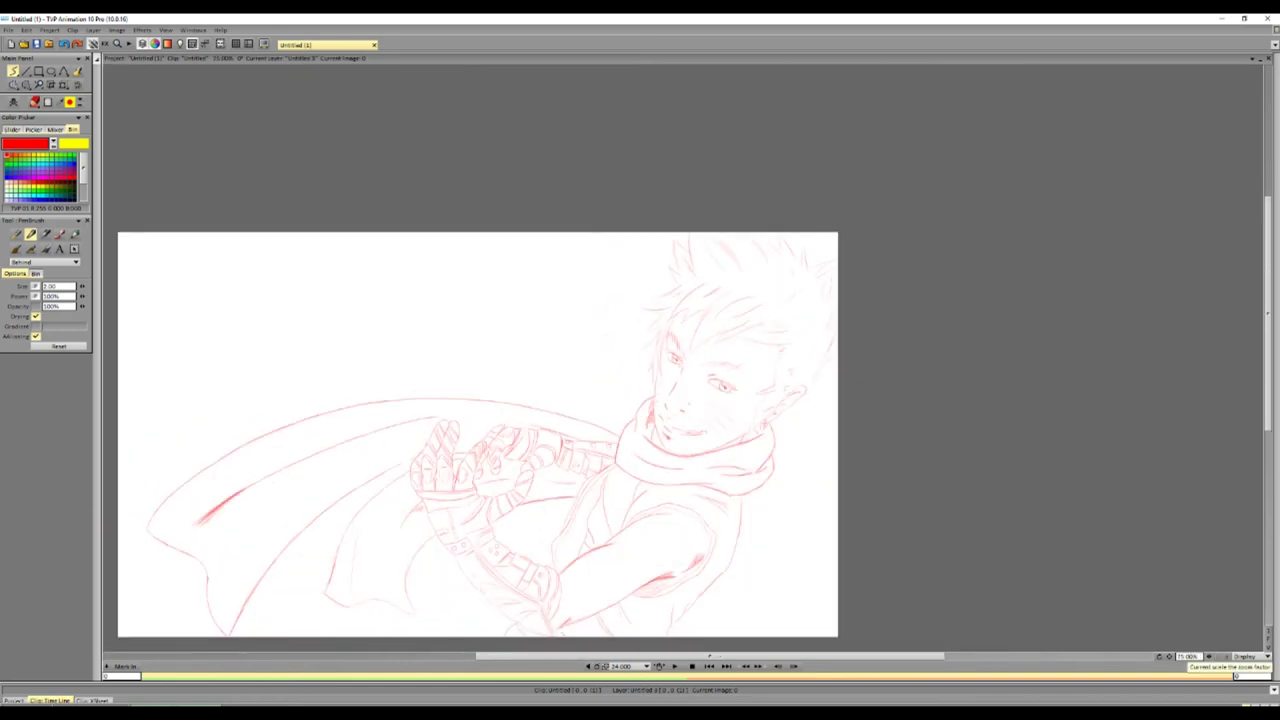
pyautogui.scroll(2, 540, 585)
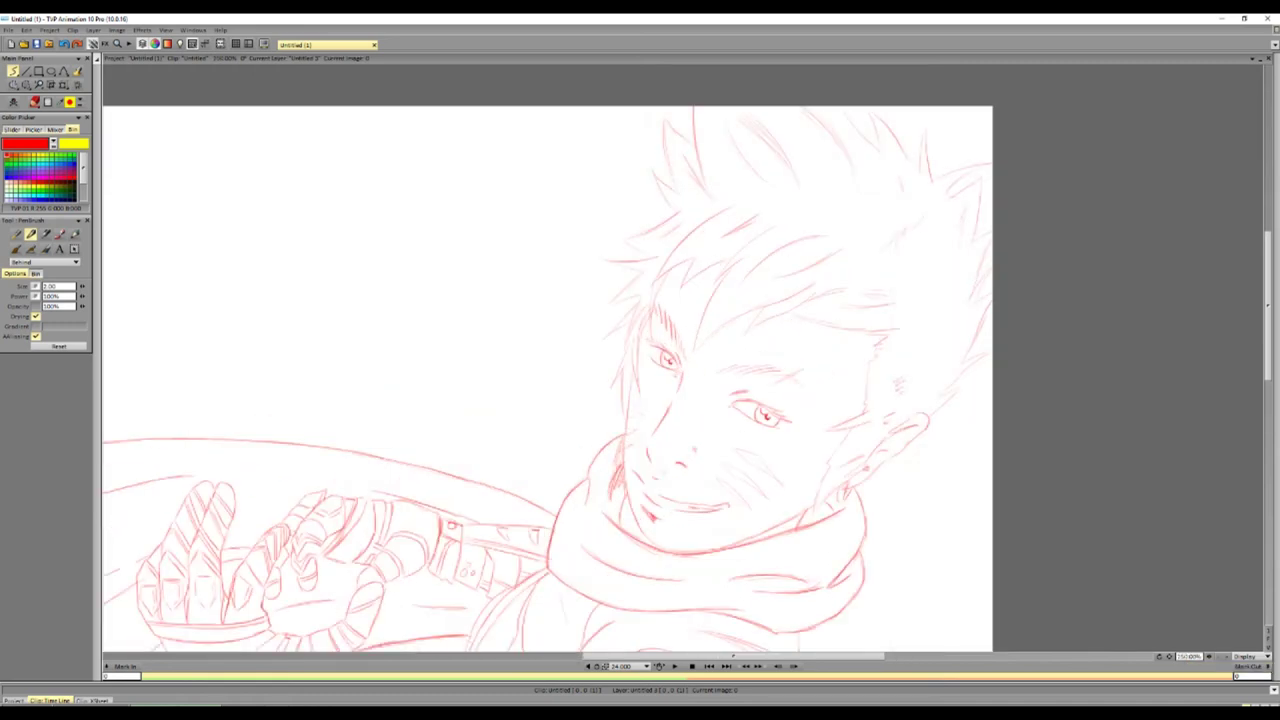
pyautogui.scroll(1, 570, 626)
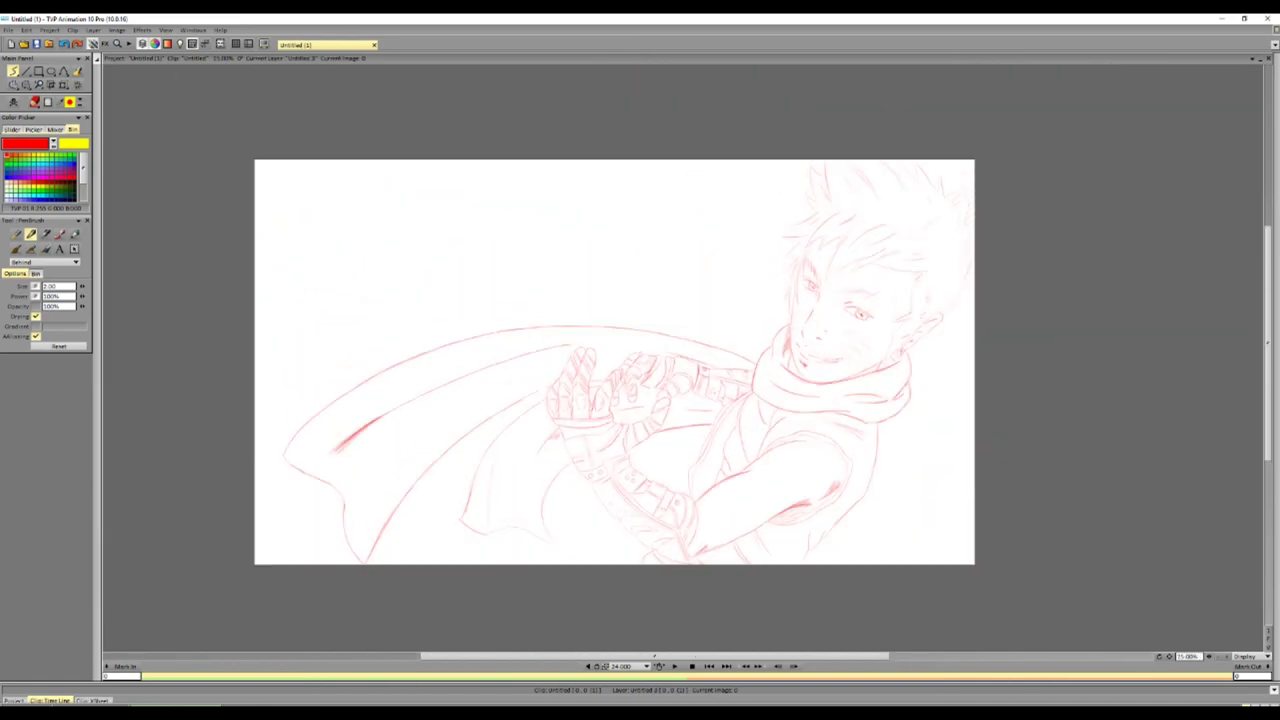
pyautogui.scroll(2, 620, 400)
pyautogui.scroll(1, 620, 400)
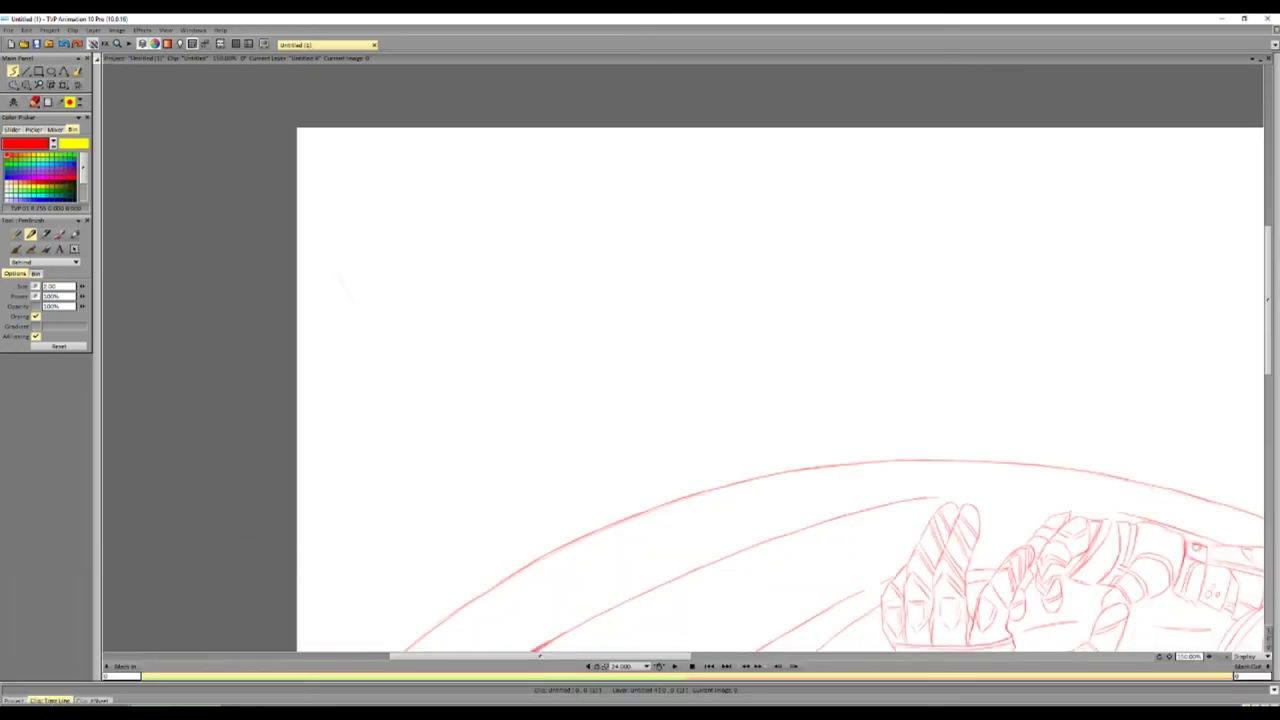
# Draw the first 3D block K with its upright bar, diagonal arm and leg
pyautogui.moveTo(432, 456)
pyautogui.mouseDown()
pyautogui.moveTo(334, 246)
pyautogui.moveTo(372, 338)
pyautogui.mouseUp()
pyautogui.moveTo(370, 228); pyautogui.dragTo(428, 302)
pyautogui.moveTo(418, 236); pyautogui.dragTo(422, 286)
pyautogui.moveTo(432, 214)
pyautogui.mouseDown()
pyautogui.moveTo(456, 204)
pyautogui.moveTo(472, 318)
pyautogui.mouseUp()
pyautogui.moveTo(474, 196)
pyautogui.mouseDown()
pyautogui.moveTo(488, 330)
pyautogui.moveTo(568, 404)
pyautogui.mouseUp()
pyautogui.moveTo(448, 380); pyautogui.dragTo(468, 446)
pyautogui.moveTo(438, 464); pyautogui.dragTo(474, 452)
pyautogui.moveTo(460, 390)
pyautogui.mouseDown()
pyautogui.moveTo(476, 426)
pyautogui.moveTo(600, 418)
pyautogui.mouseUp()
pyautogui.moveTo(568, 406); pyautogui.dragTo(588, 414)
pyautogui.moveTo(484, 340); pyautogui.dragTo(570, 414)
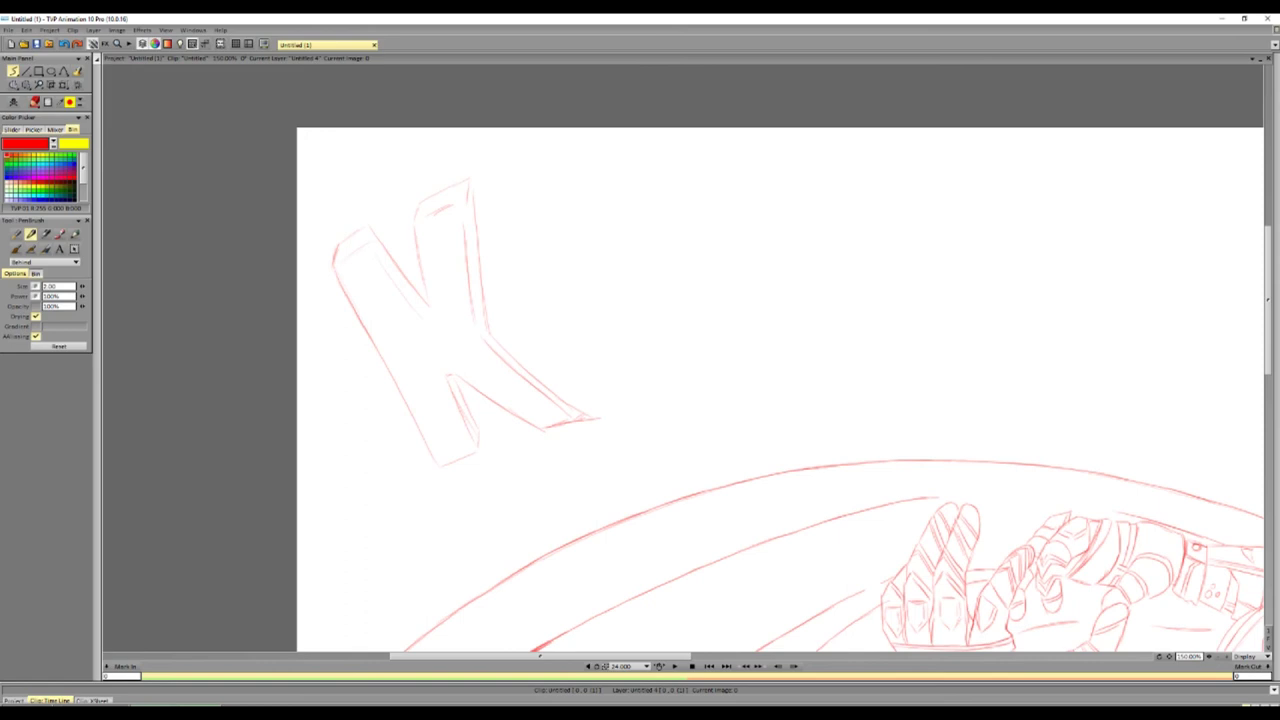
pyautogui.moveTo(518, 308); pyautogui.dragTo(606, 416)
pyautogui.moveTo(522, 266); pyautogui.dragTo(514, 302)
# Draw a block lowercase i beside the K
pyautogui.moveTo(520, 224)
pyautogui.mouseDown()
pyautogui.moveTo(506, 268)
pyautogui.moveTo(538, 208)
pyautogui.mouseUp()
pyautogui.moveTo(540, 214)
pyautogui.mouseDown()
pyautogui.moveTo(546, 254)
pyautogui.moveTo(564, 250)
pyautogui.mouseUp()
pyautogui.moveTo(556, 258); pyautogui.dragTo(650, 380)
pyautogui.moveTo(570, 306); pyautogui.dragTo(632, 392)
# Sketch an angular block N with diagonal strokes and a thickened right side
pyautogui.moveTo(612, 190); pyautogui.dragTo(578, 228)
pyautogui.moveTo(702, 292); pyautogui.dragTo(736, 330)
pyautogui.moveTo(744, 162); pyautogui.dragTo(722, 184)
pyautogui.moveTo(758, 176); pyautogui.dragTo(780, 376)
pyautogui.moveTo(696, 352)
pyautogui.mouseDown()
pyautogui.moveTo(730, 430)
pyautogui.moveTo(780, 402)
pyautogui.mouseUp()
pyautogui.moveTo(630, 198); pyautogui.dragTo(692, 260)
pyautogui.moveTo(674, 236); pyautogui.dragTo(726, 288)
pyautogui.moveTo(762, 144)
pyautogui.mouseDown()
pyautogui.moveTo(788, 360)
pyautogui.moveTo(714, 404)
pyautogui.mouseUp()
pyautogui.moveTo(798, 236); pyautogui.dragTo(814, 362)
# Draw the second i and second K with inner edges and a cap
pyautogui.moveTo(812, 186)
pyautogui.mouseDown()
pyautogui.moveTo(842, 236)
pyautogui.moveTo(830, 242)
pyautogui.mouseUp()
pyautogui.moveTo(842, 240); pyautogui.dragTo(852, 344)
pyautogui.moveTo(832, 270); pyautogui.dragTo(838, 368)
pyautogui.moveTo(864, 170); pyautogui.dragTo(868, 398)
pyautogui.moveTo(912, 324); pyautogui.dragTo(972, 394)
pyautogui.moveTo(884, 166); pyautogui.dragTo(906, 236)
pyautogui.moveTo(918, 228); pyautogui.dragTo(994, 184)
pyautogui.moveTo(946, 308); pyautogui.dragTo(970, 388)
pyautogui.moveTo(910, 342); pyautogui.dragTo(910, 380)
pyautogui.moveTo(868, 162); pyautogui.dragTo(898, 152)
pyautogui.moveTo(906, 170)
pyautogui.mouseDown()
pyautogui.moveTo(914, 226)
pyautogui.moveTo(962, 266)
pyautogui.mouseUp()
# Draw and touch up the final i, then sign the drawing's bottom-right corner
pyautogui.moveTo(958, 302); pyautogui.dragTo(982, 384)
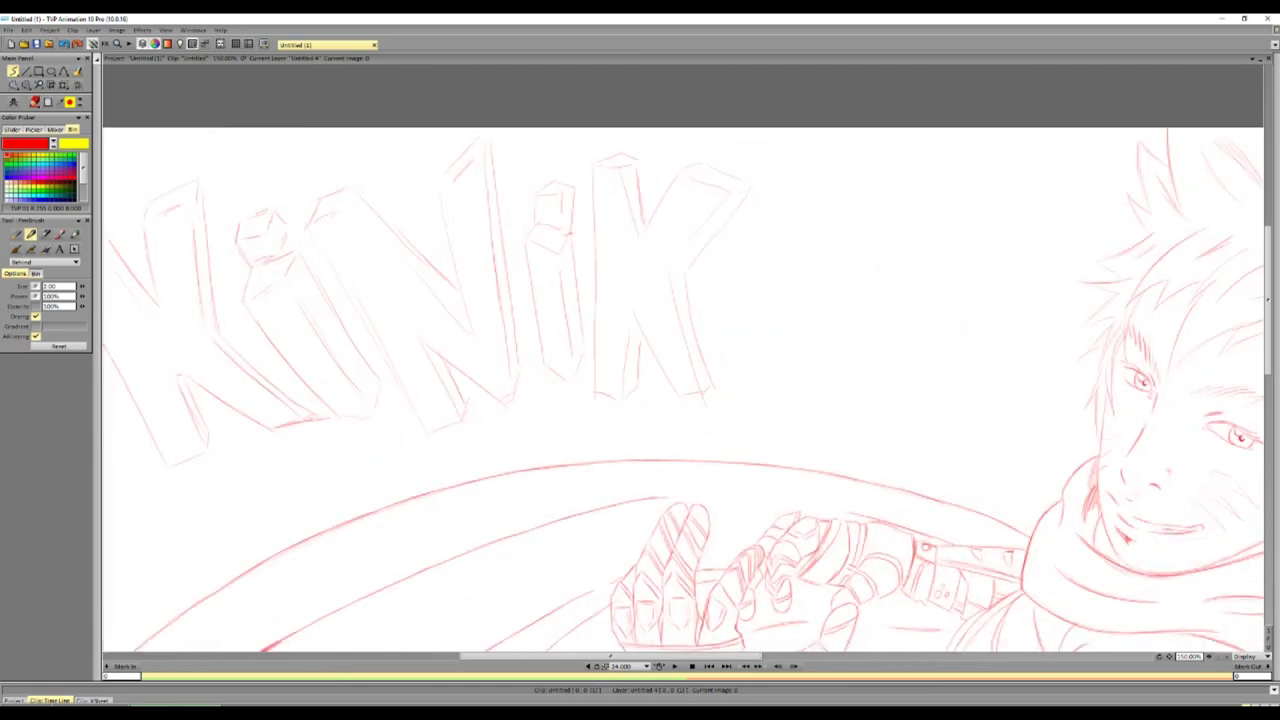
pyautogui.moveTo(900, 400); pyautogui.dragTo(630, 400)
pyautogui.moveTo(726, 402); pyautogui.dragTo(766, 400)
pyautogui.moveTo(782, 302); pyautogui.dragTo(778, 364)
pyautogui.moveTo(790, 260); pyautogui.dragTo(790, 302)
pyautogui.moveTo(780, 206)
pyautogui.mouseDown()
pyautogui.moveTo(812, 206)
pyautogui.moveTo(812, 194)
pyautogui.mouseUp()
pyautogui.scroll(-3, 715, 360)
pyautogui.moveTo(986, 558)
pyautogui.mouseDown()
pyautogui.moveTo(1024, 614)
pyautogui.moveTo(960, 562)
pyautogui.mouseUp()
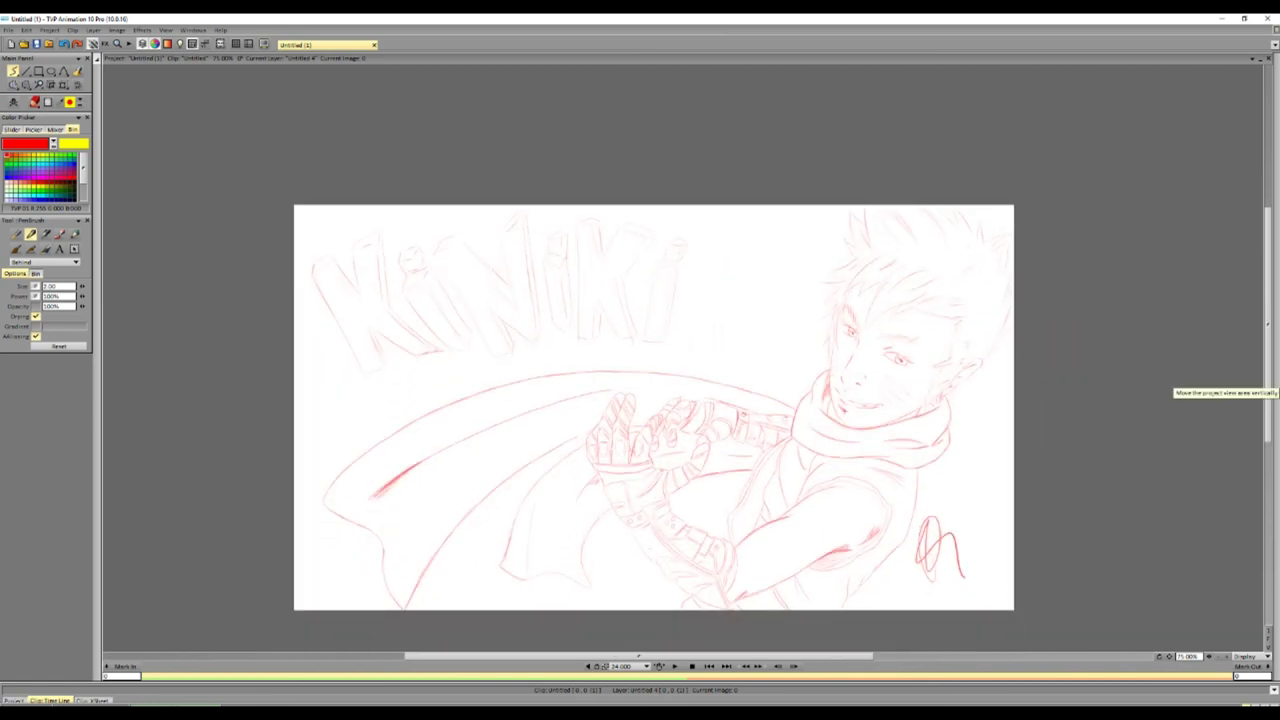